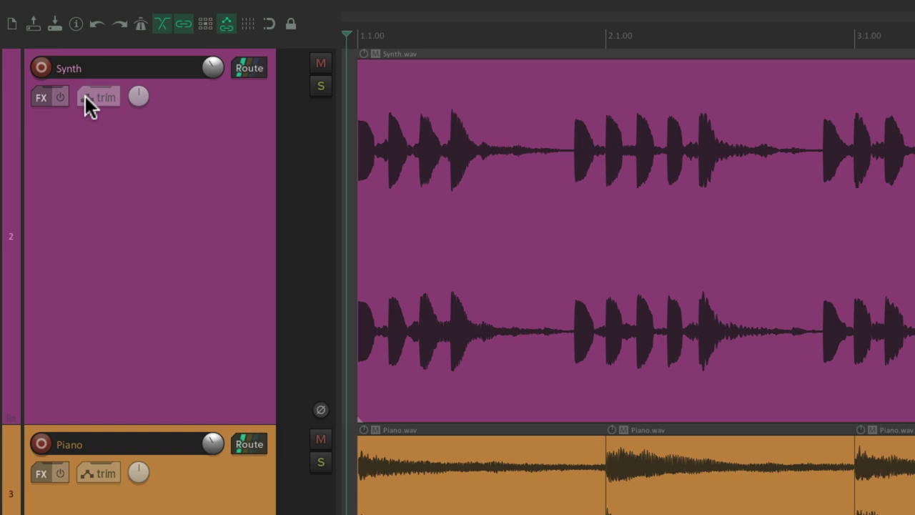
Step: With the Synth track's envelope list open, add a send from Synth to Piano and insert ReaEQ on Synth to view the added envelopes
left_click(85, 96)
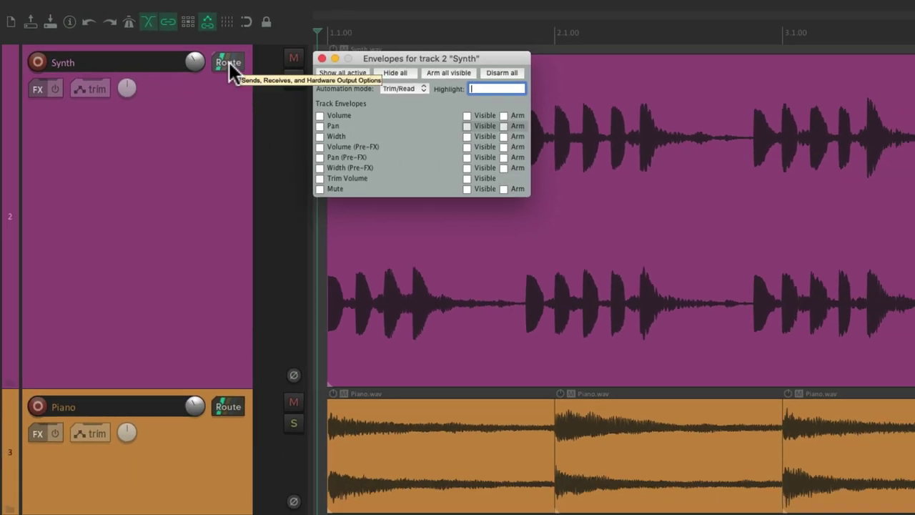
left_click_drag(240, 62, 204, 452)
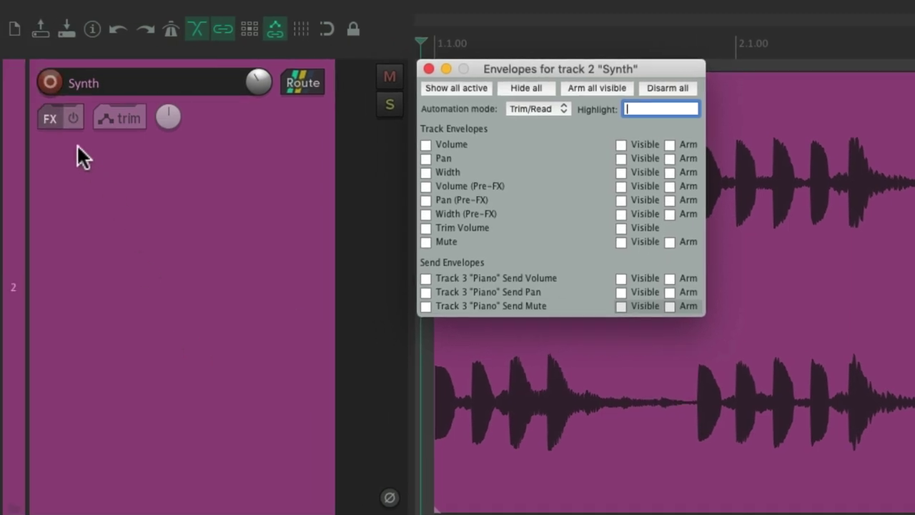
left_click(48, 116)
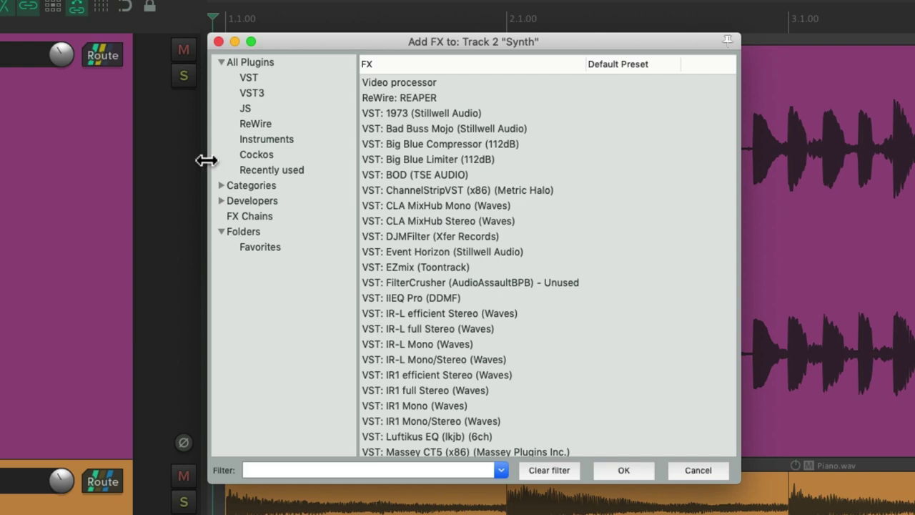
left_click(470, 176)
left_click(392, 143)
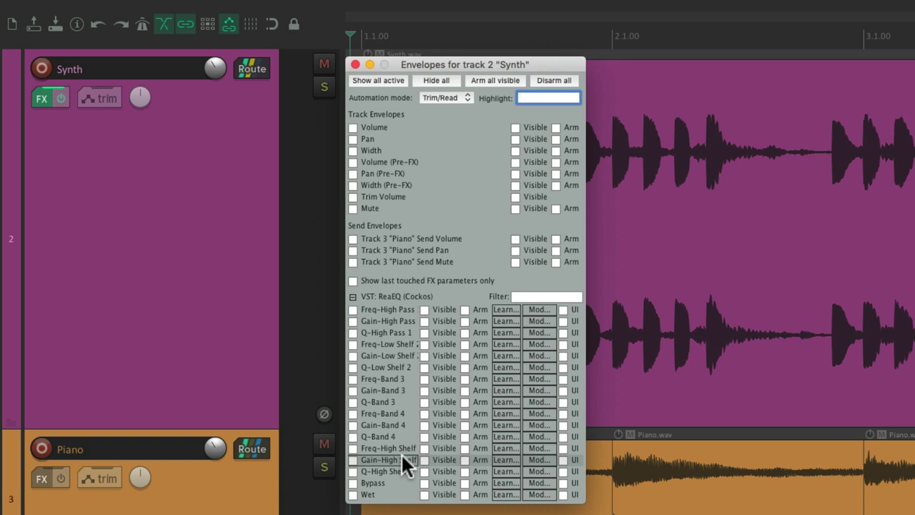
left_click(354, 65)
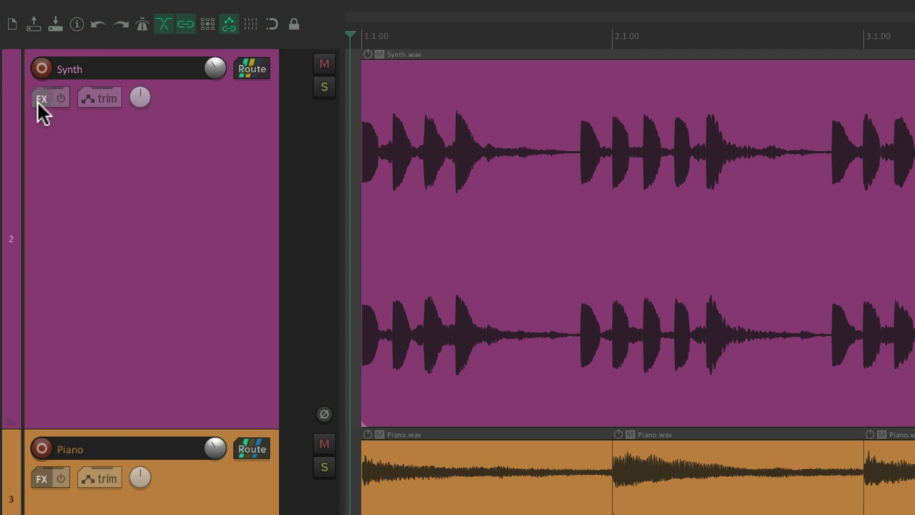
Step: Delete the Synth track's send to the Piano track in its routing settings
left_click(245, 69)
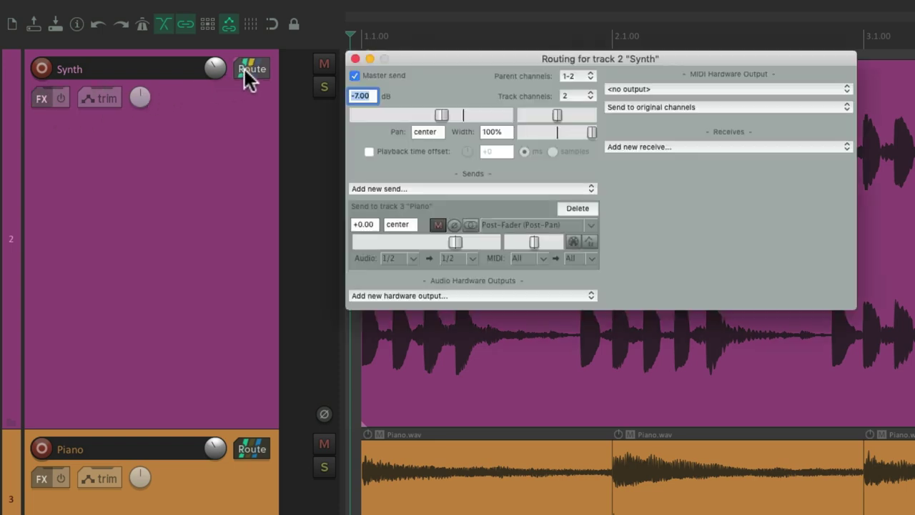
left_click(581, 207)
left_click(354, 59)
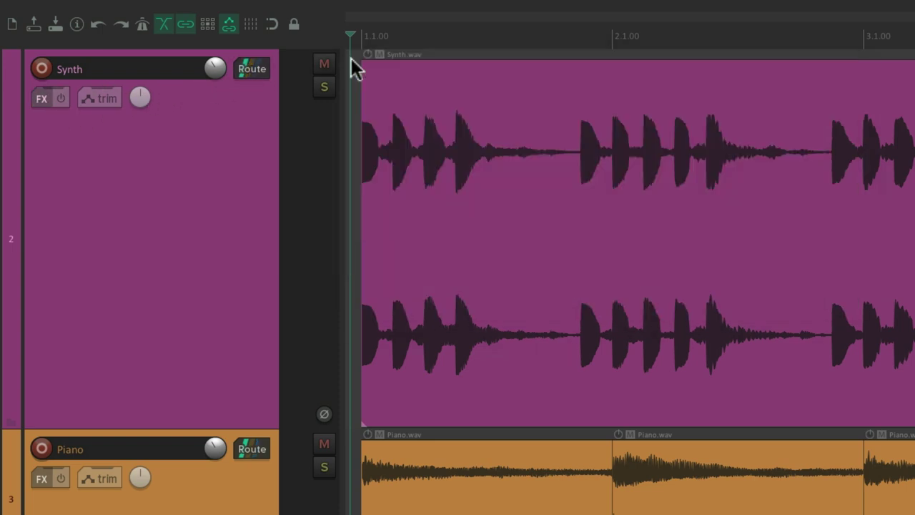
Step: Enable the Volume envelope in the Synth track's envelope list, disable it again and close the list
left_click(87, 99)
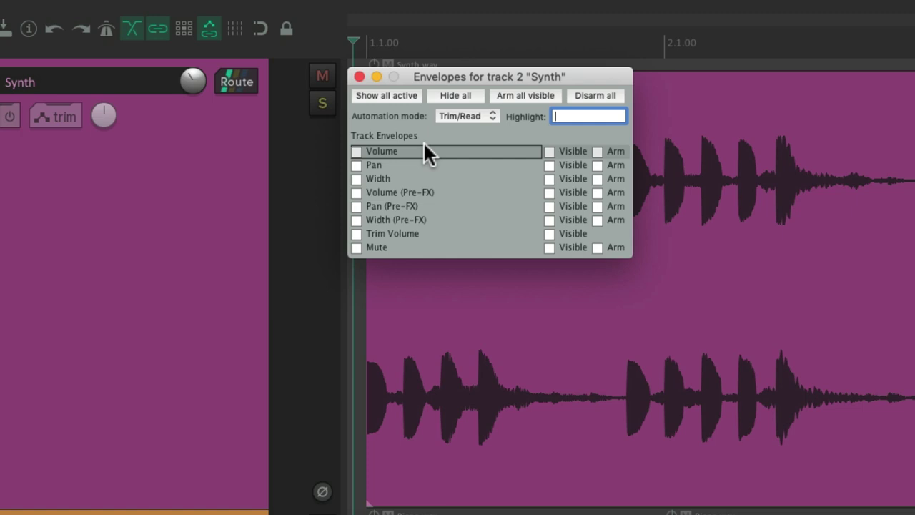
left_click(357, 151)
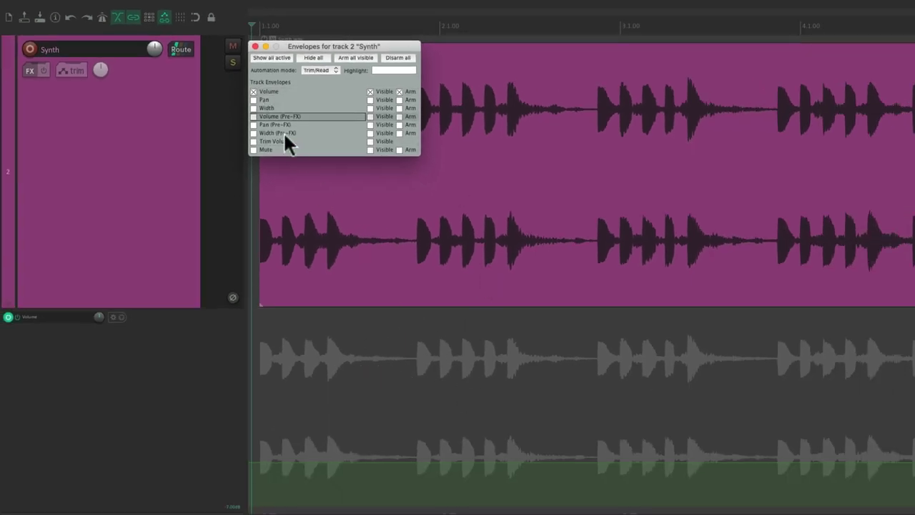
left_click(254, 92)
left_click(255, 47)
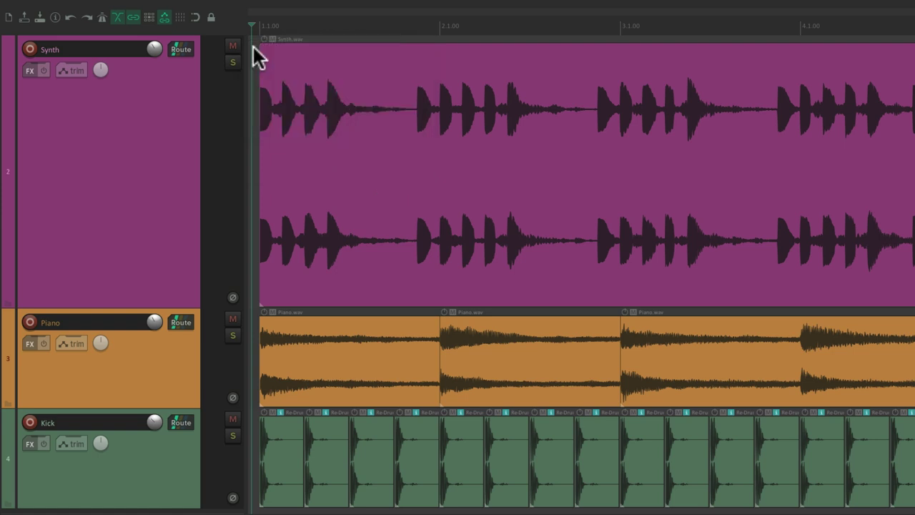
Step: Select the Synth track and toggle its Volume envelope on, off and on again directly from the track
left_click(130, 171)
key("v")
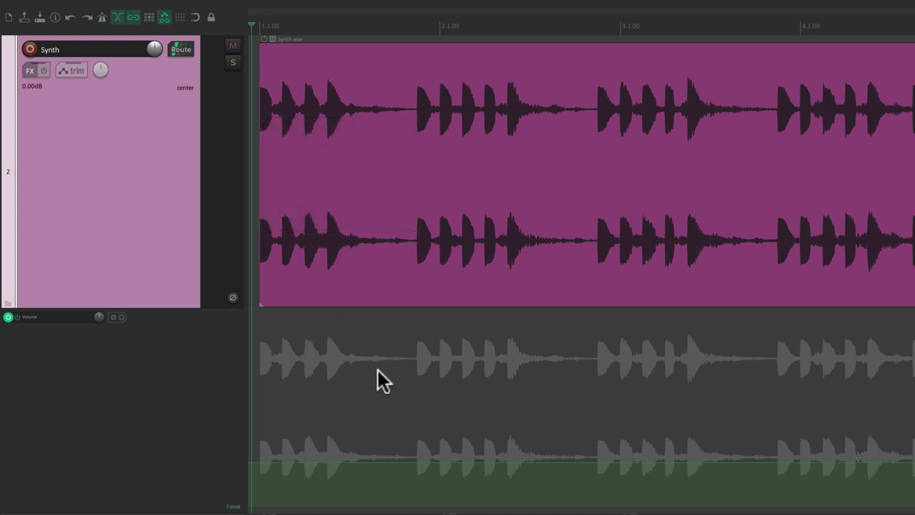
key("v")
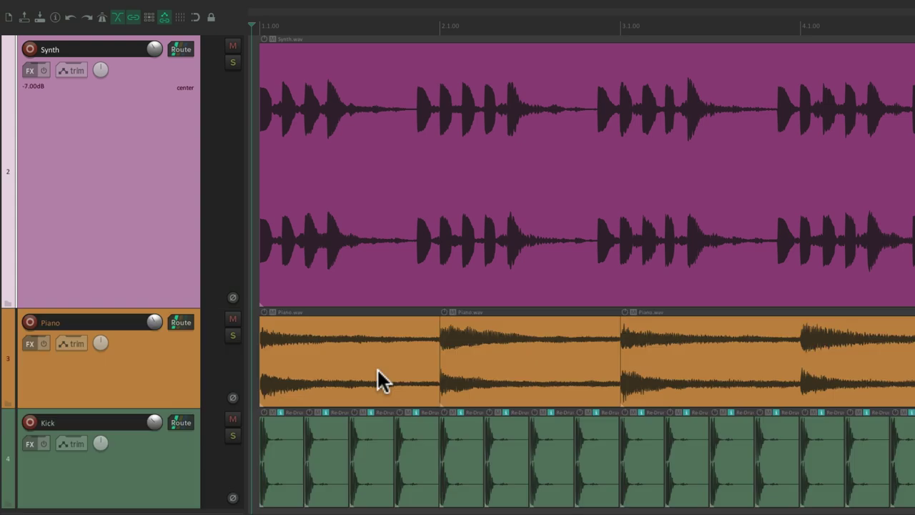
key("v")
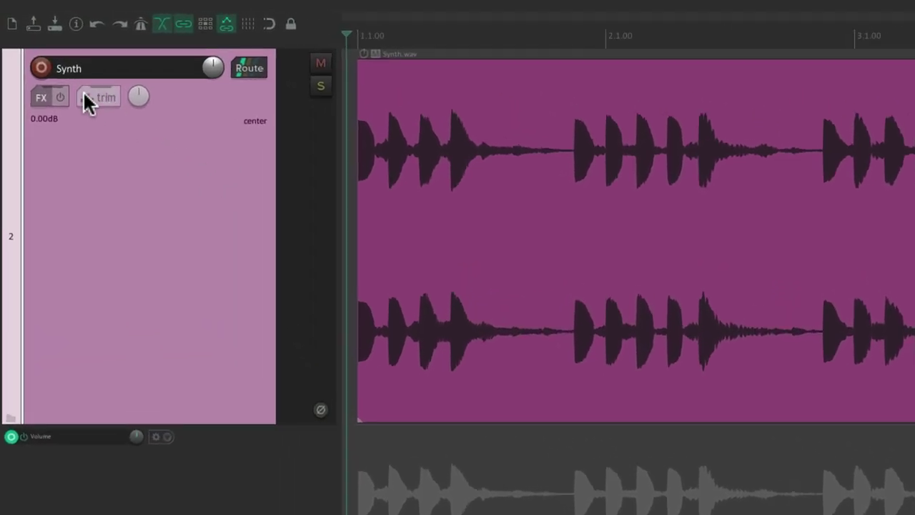
Step: Inspect the Synth track's envelope list, and check the track's volume in the routing settings with the Volume envelope hidden
left_click(62, 68)
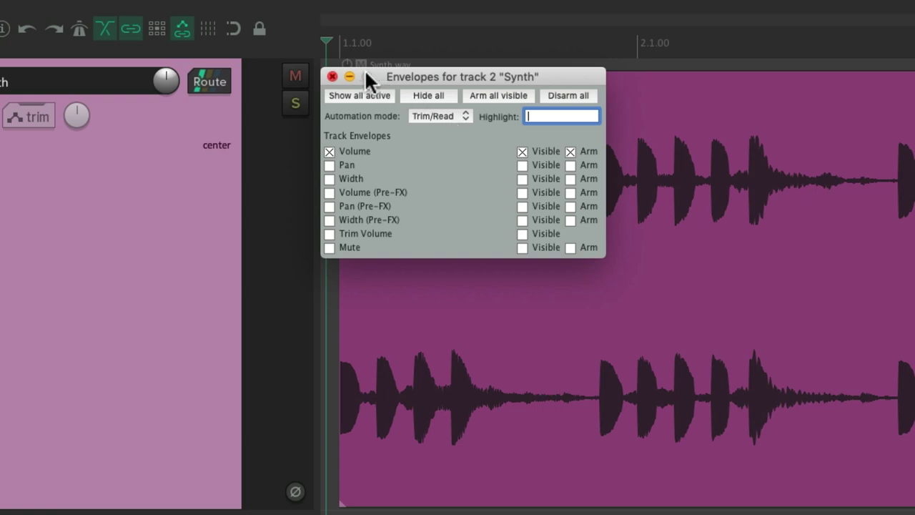
left_click(333, 77)
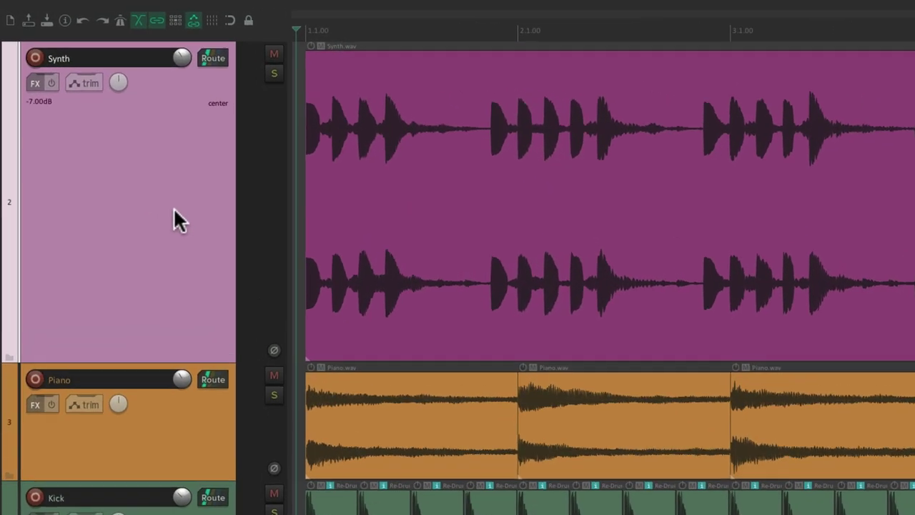
scroll(155, 50, "down", 5)
mouse_move(214, 70)
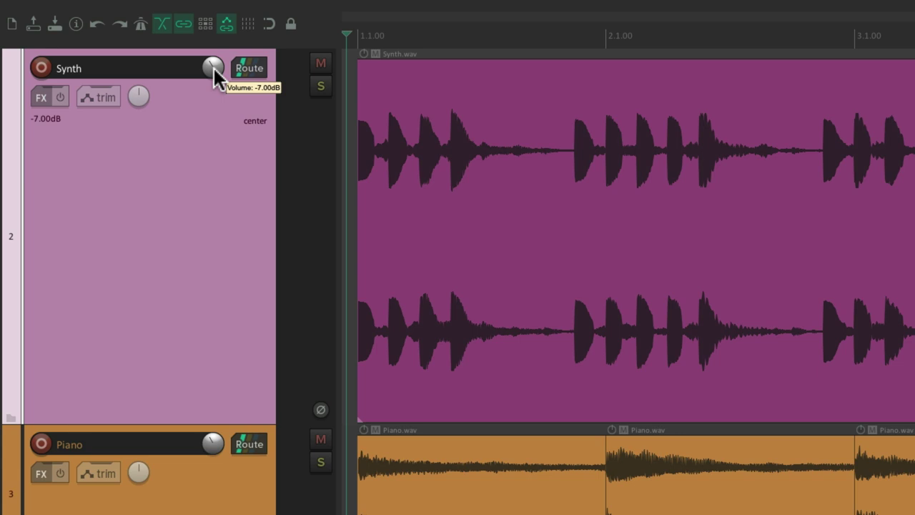
left_click(245, 69)
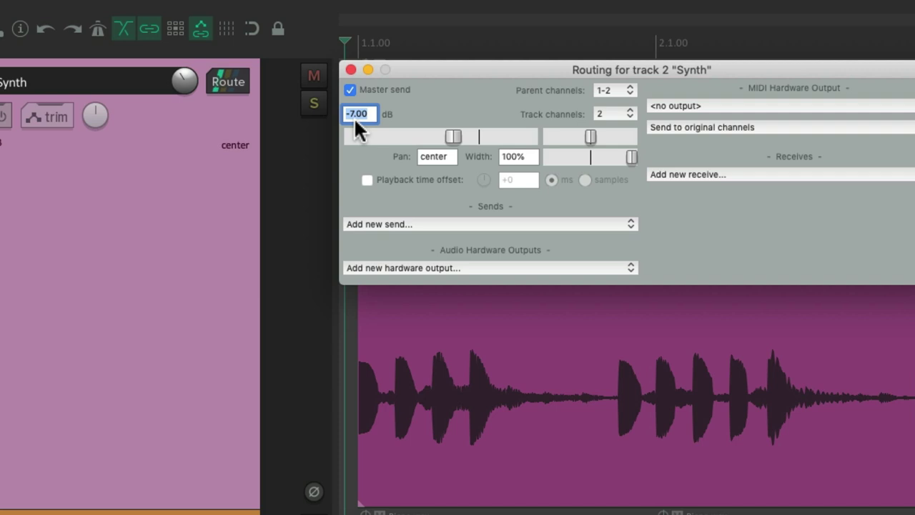
left_click(351, 70)
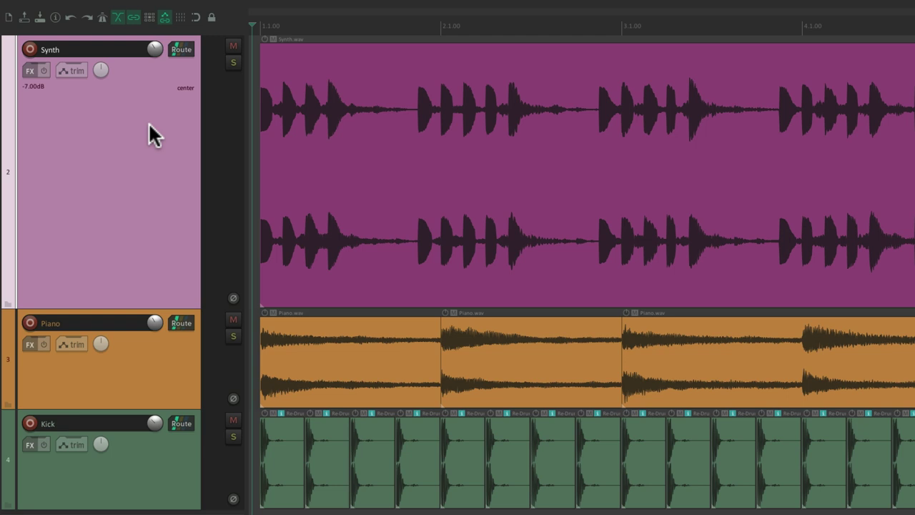
Step: Show the Synth track's Volume envelope and check the track's volume in the routing settings for comparison
key("v")
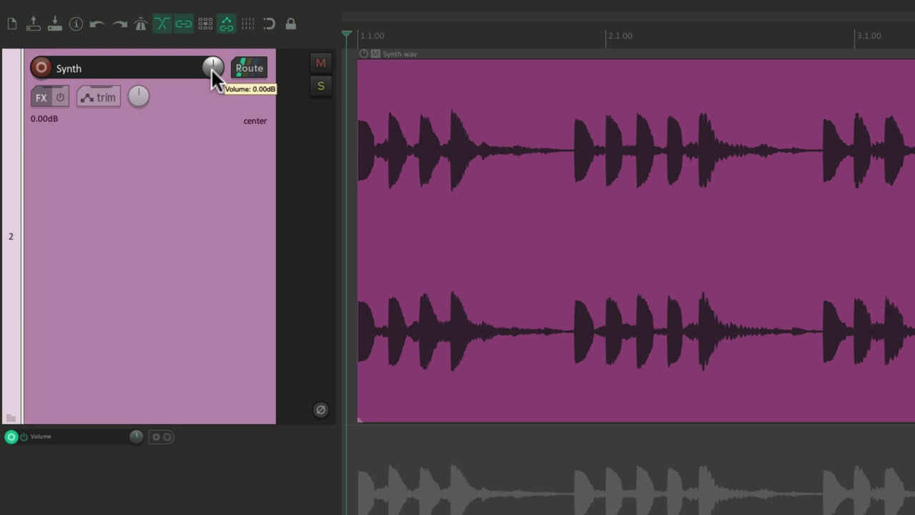
left_click(237, 69)
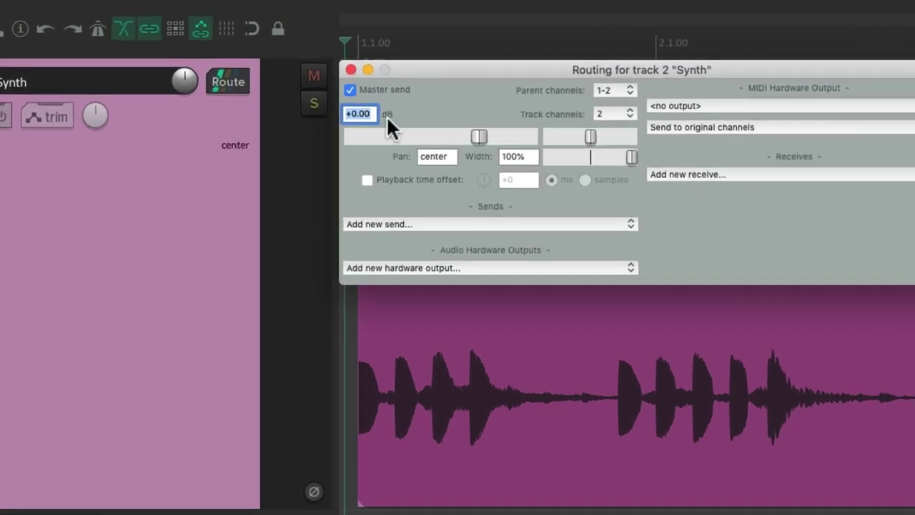
left_click(351, 69)
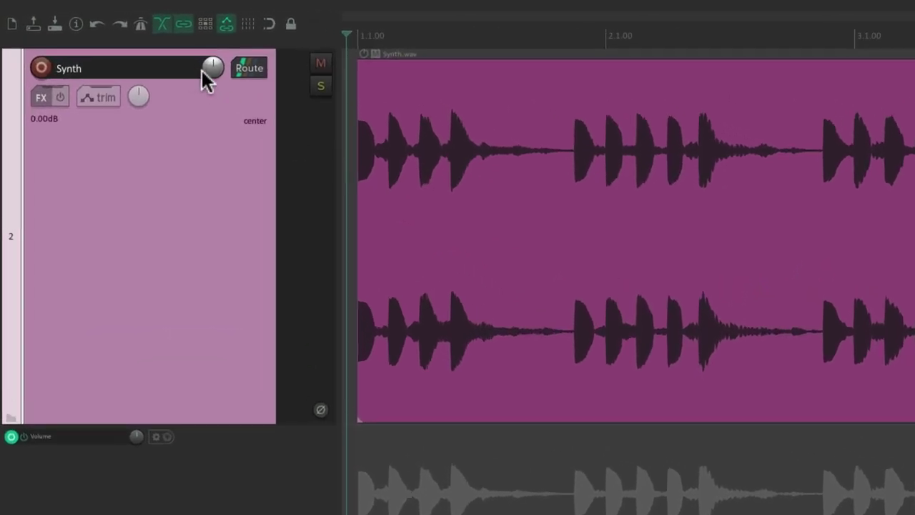
mouse_move(206, 70)
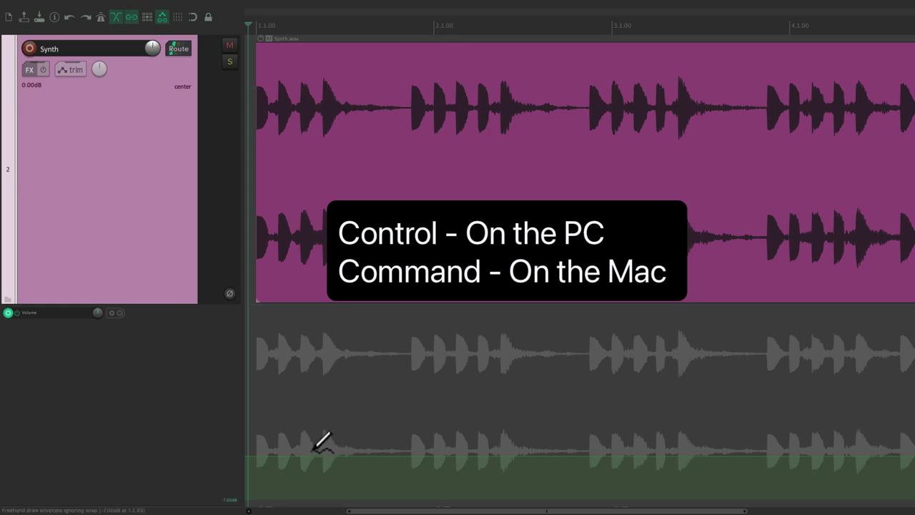
Step: Draw a freehand wavy curve on the Synth Volume envelope from about 1.2 to 4.2, and undo it
mouse_move(309, 455)
left_mouse_down()
mouse_move(326, 437)
mouse_move(413, 407)
mouse_move(457, 452)
mouse_move(513, 454)
mouse_move(611, 394)
mouse_move(730, 462)
mouse_move(771, 442)
left_mouse_up()
left_click_drag(788, 409, 849, 390)
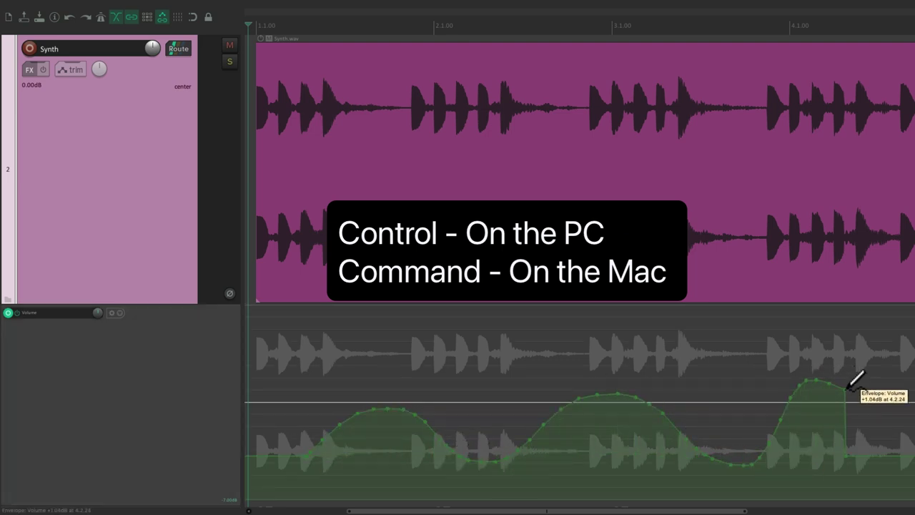
key("ctrl+z")
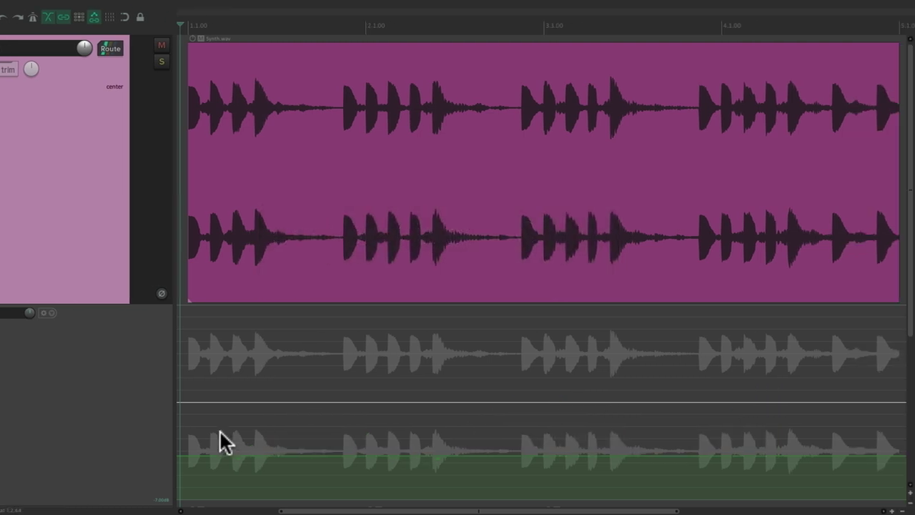
Step: Draw a freehand volume curve with three dips across the four bars of the Synth envelope, audition it, and undo the drawing
mouse_move(205, 437)
left_mouse_down()
mouse_move(323, 491)
mouse_move(458, 452)
mouse_move(552, 493)
mouse_move(641, 457)
mouse_move(721, 483)
mouse_move(826, 470)
mouse_move(868, 439)
left_mouse_up()
key("space")
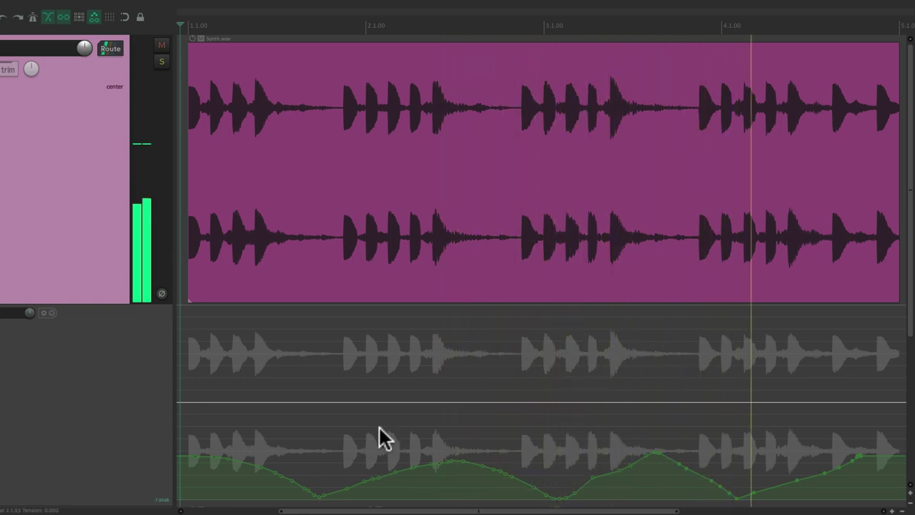
key("space")
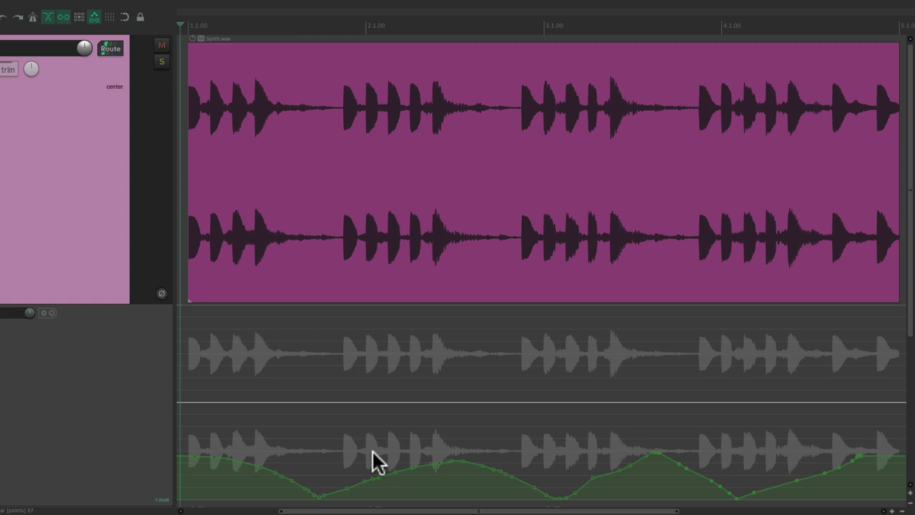
key("ctrl+z")
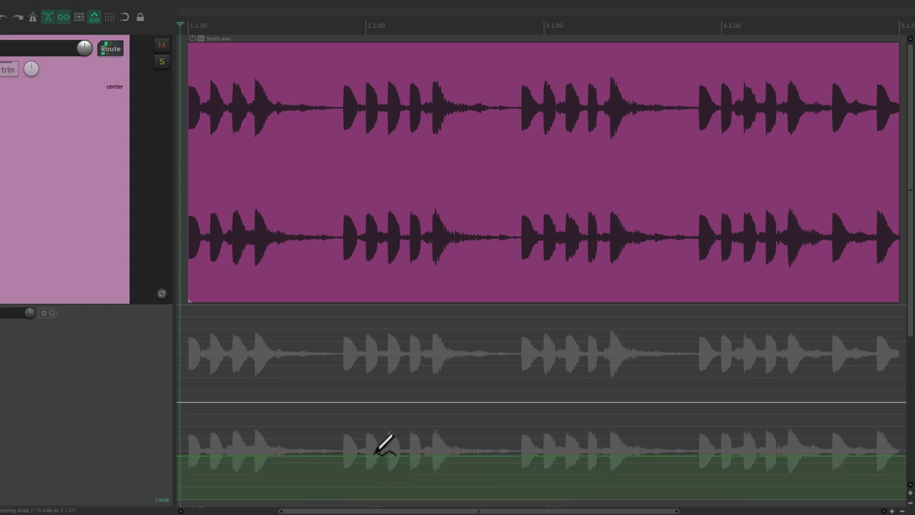
Step: Add points on the flat Synth Volume envelope near the ends of bars 1, 2, 3 and 4
key("shift")
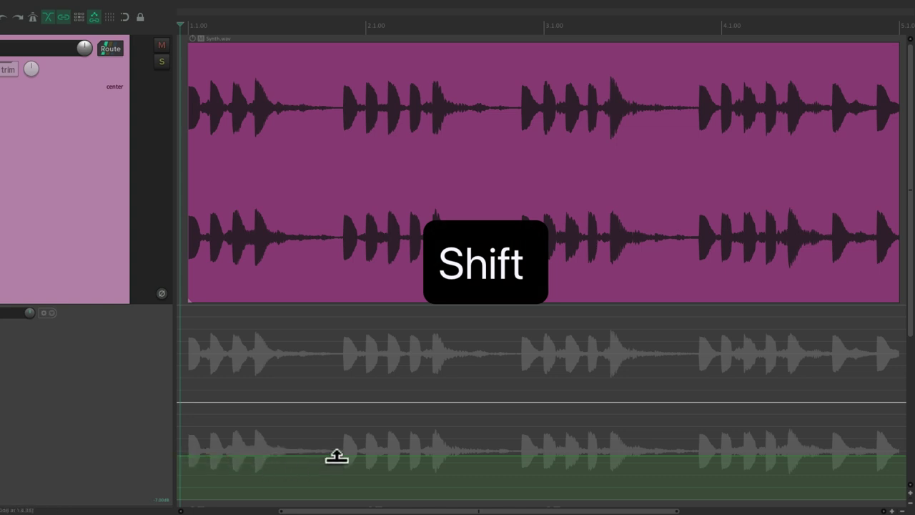
left_click(518, 455, "shift")
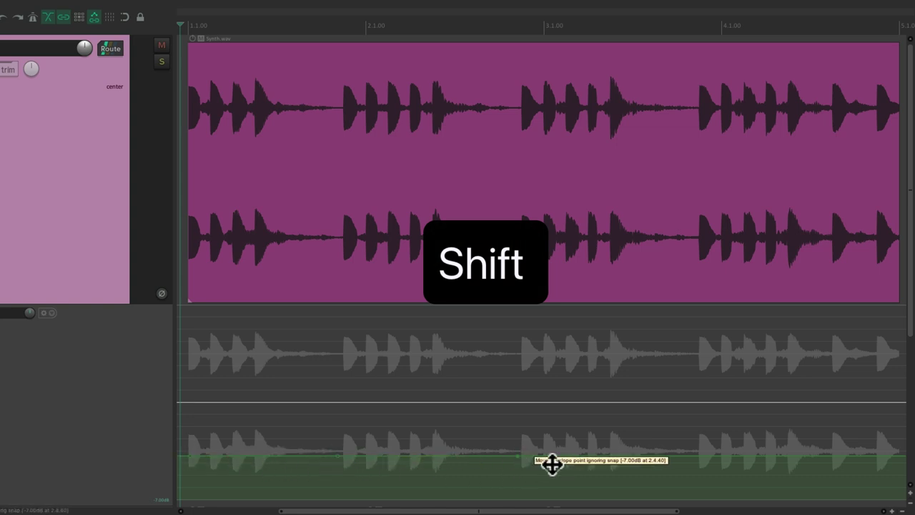
left_click(686, 456, "shift")
left_click(872, 455, "shift")
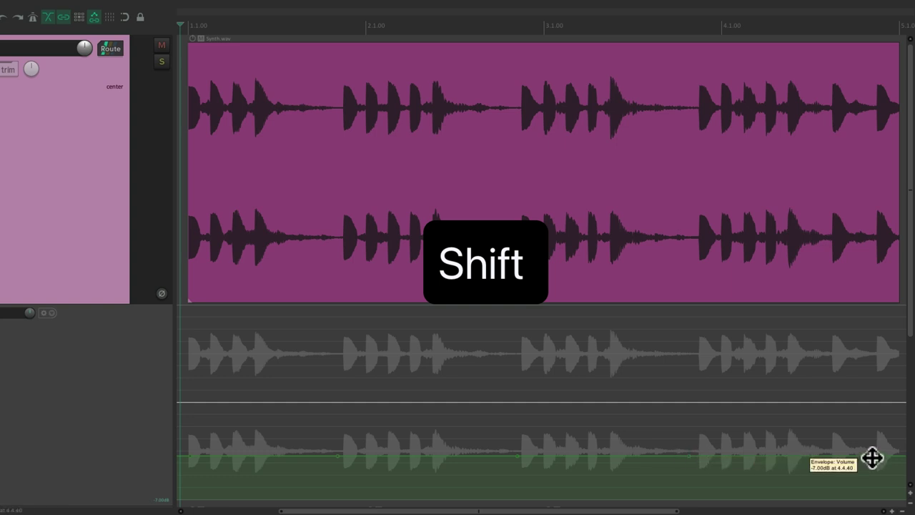
Step: Lower the Volume envelope points near the ends of bars 1 and 3 to the bottom of the lane and play the result
left_click_drag(339, 456, 339, 504)
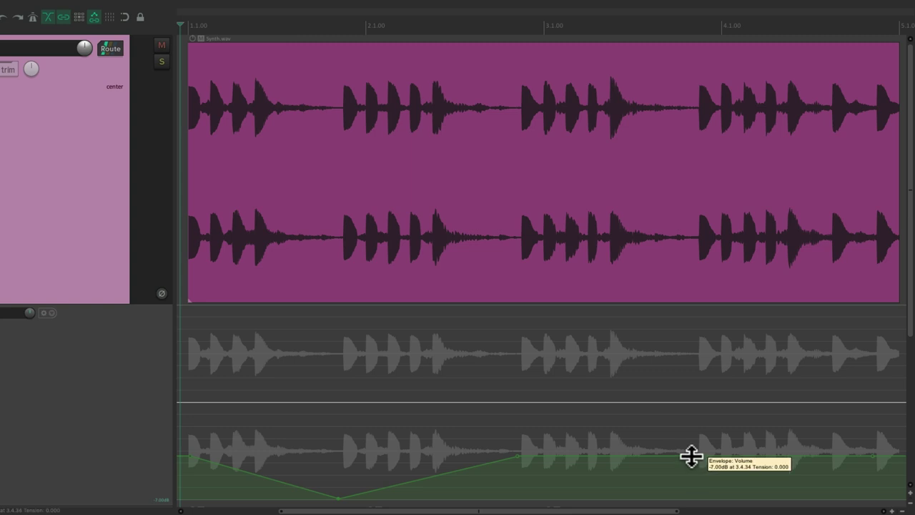
left_click_drag(691, 456, 690, 501)
key("space")
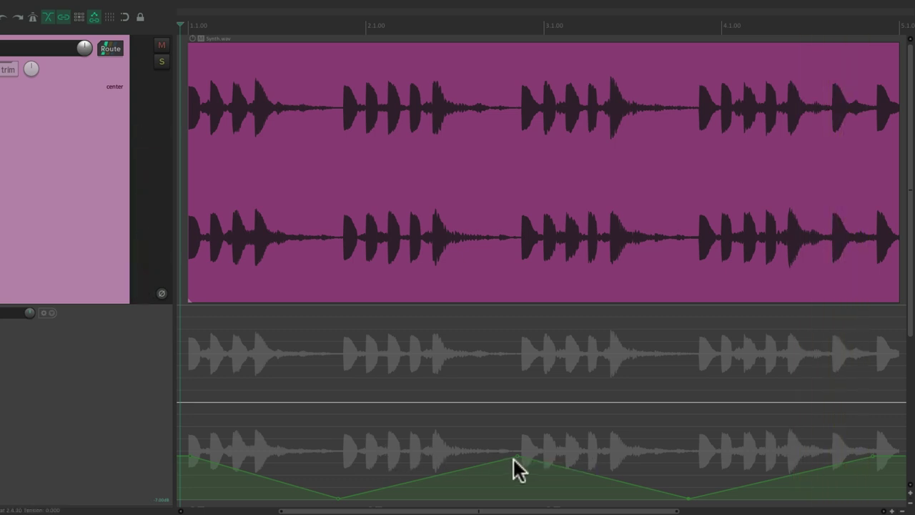
Step: Nudge the Volume envelope point near the end of bar 2 slightly earlier, and delete the points near the ends of all four bars
mouse_move(514, 457)
left_mouse_down()
mouse_move(470, 437)
mouse_move(525, 466)
mouse_move(482, 456)
mouse_move(523, 458)
mouse_move(512, 458)
left_mouse_up()
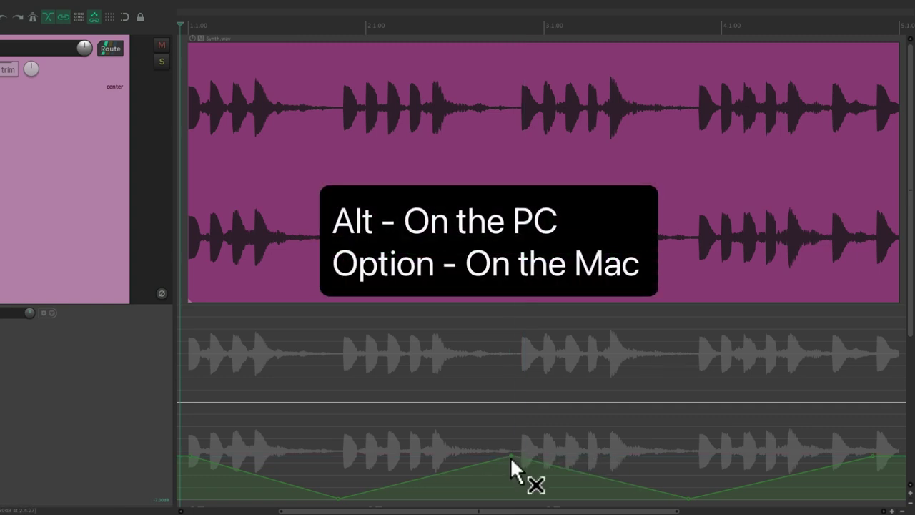
left_click(512, 455, "alt")
left_click(688, 498, "alt")
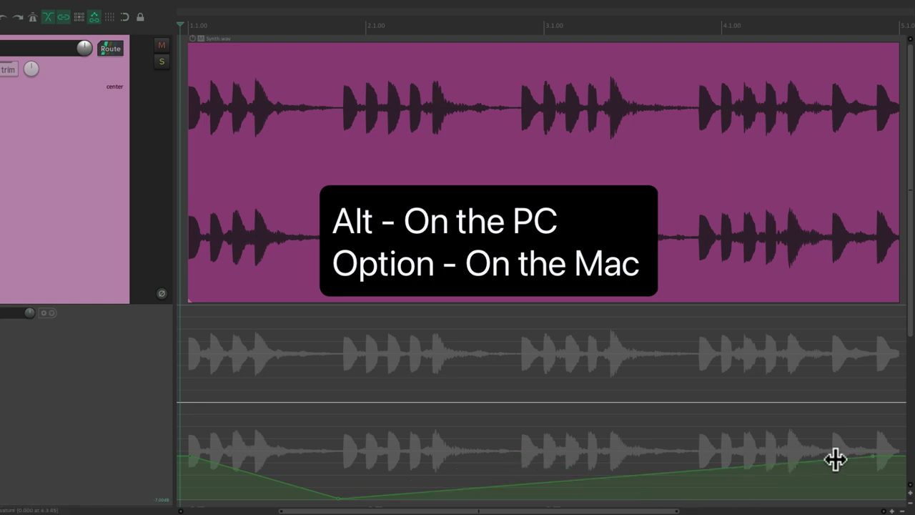
left_click(870, 456, "alt")
left_click(338, 498, "alt")
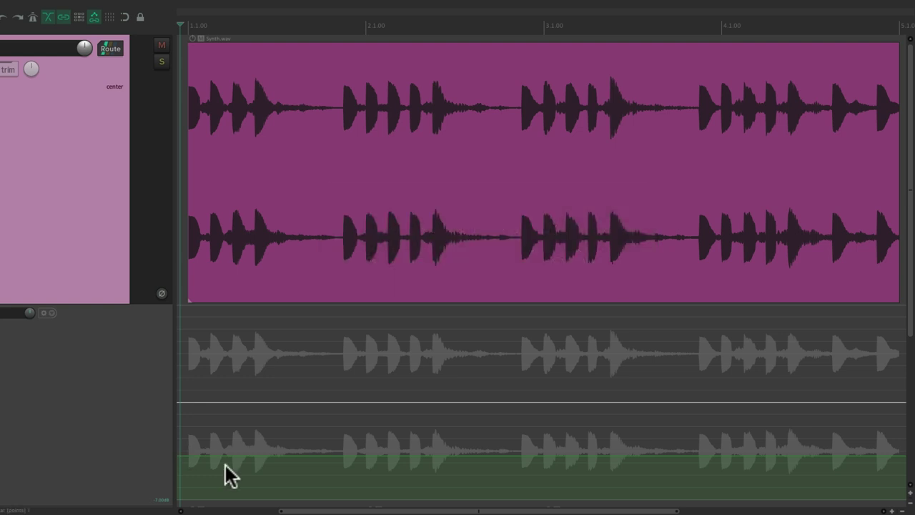
Step: Add four points to the Synth Volume envelope that form a lowered section from the end of bar 1 to the end of bar 2
key("shift")
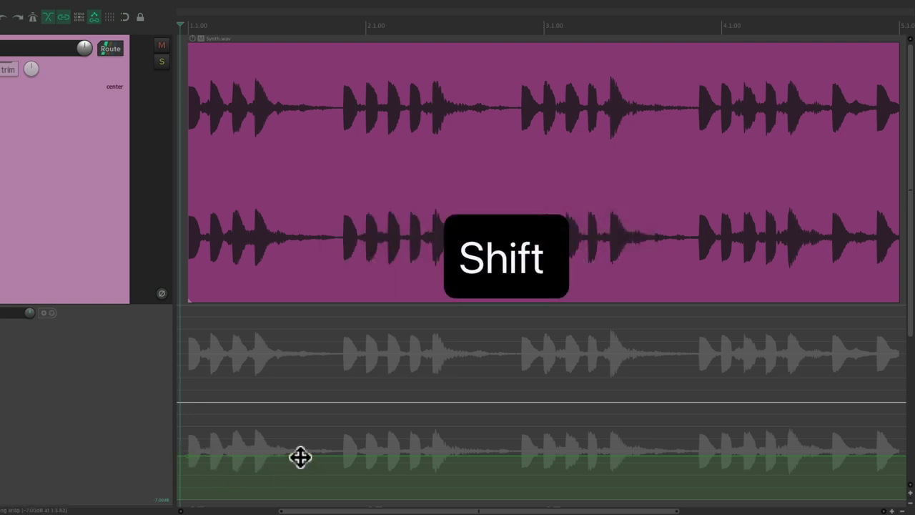
left_click_drag(336, 458, 332, 480)
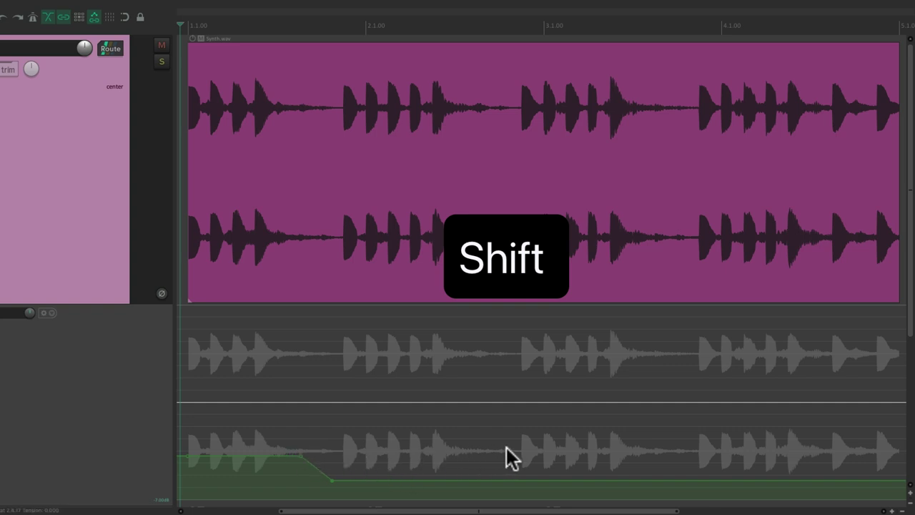
left_click(494, 480, "shift")
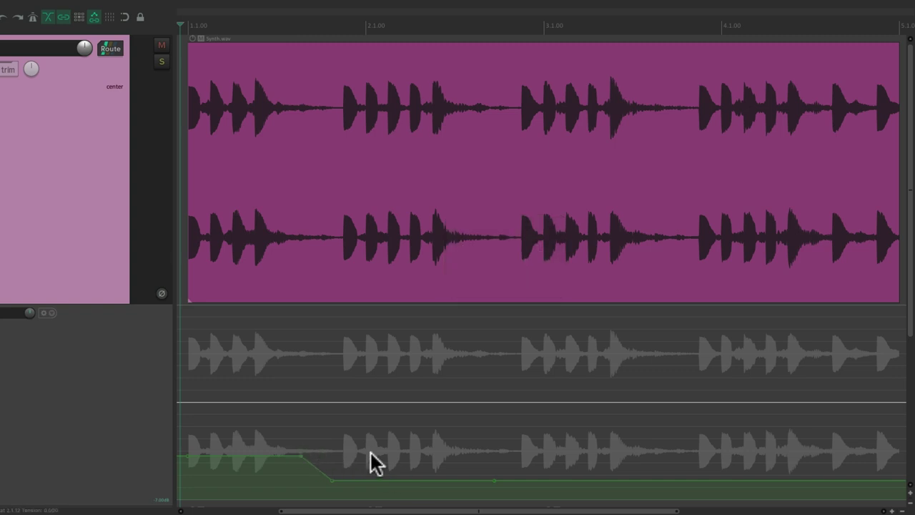
left_click(517, 464)
left_click(516, 461, "shift")
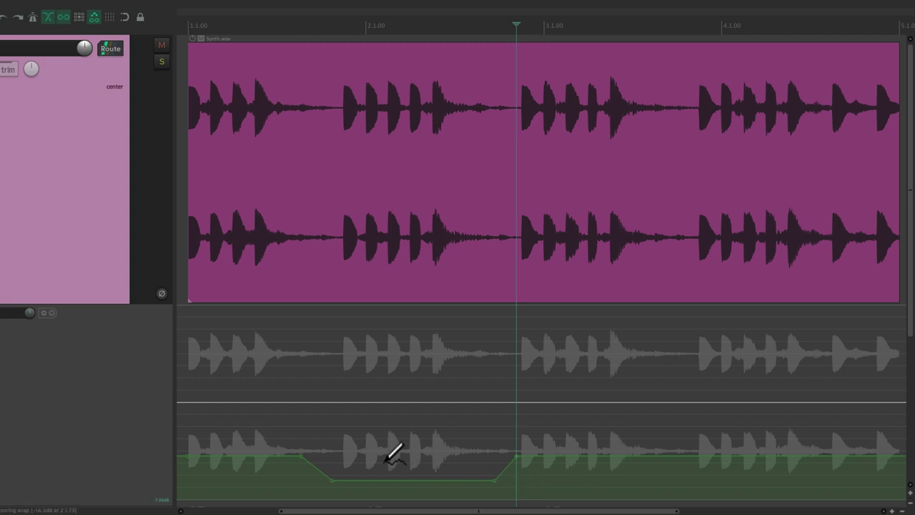
Step: Draw a freehand curve over the lowered section in bar 2, select its points and move them earlier and slightly higher
mouse_move(346, 463)
left_mouse_down()
mouse_move(434, 443)
mouse_move(472, 457)
mouse_move(491, 439)
mouse_move(556, 469)
left_mouse_up()
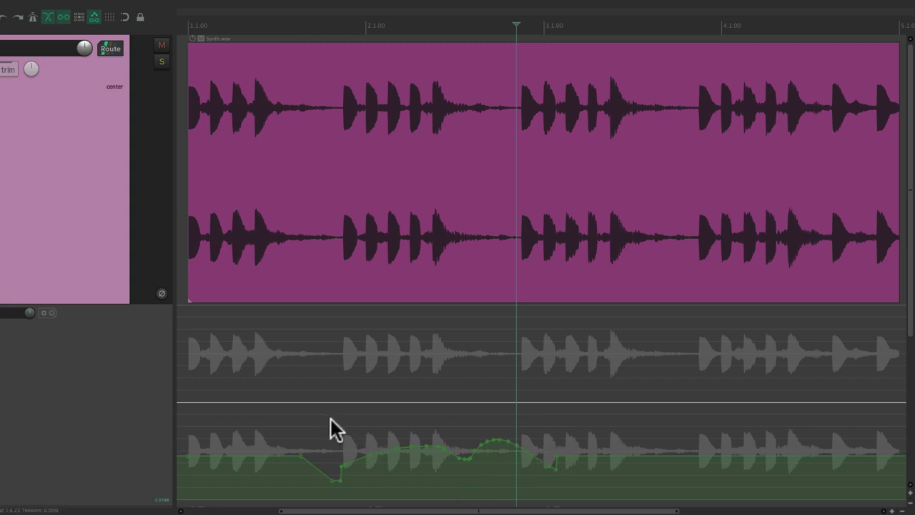
left_click_drag(334, 422, 542, 494)
left_click_drag(444, 447, 390, 442)
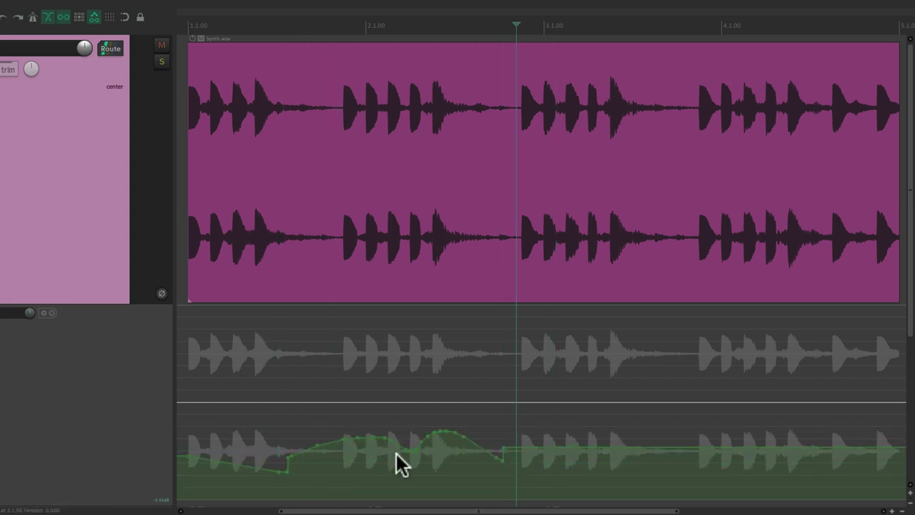
Step: Paste a copy of the selected envelope points from just after the start of bar 3, and delete all the points
left_click(559, 434)
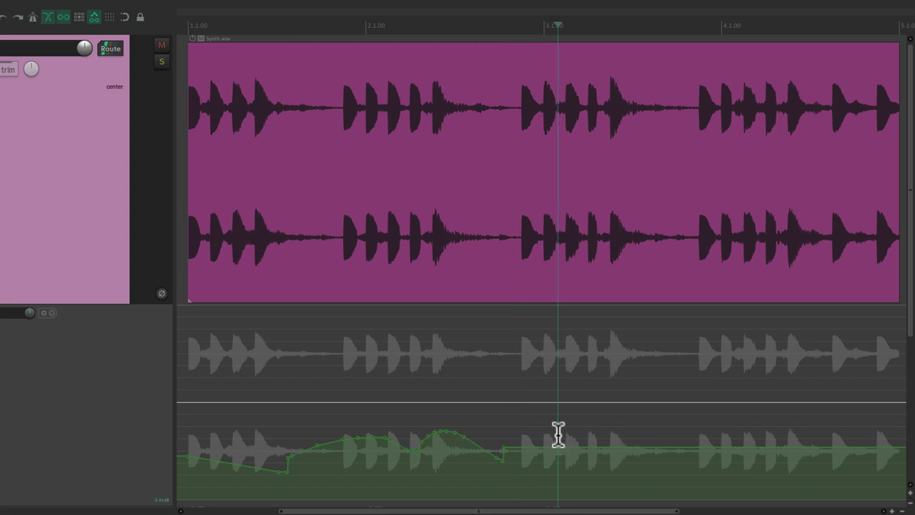
key("ctrl+v")
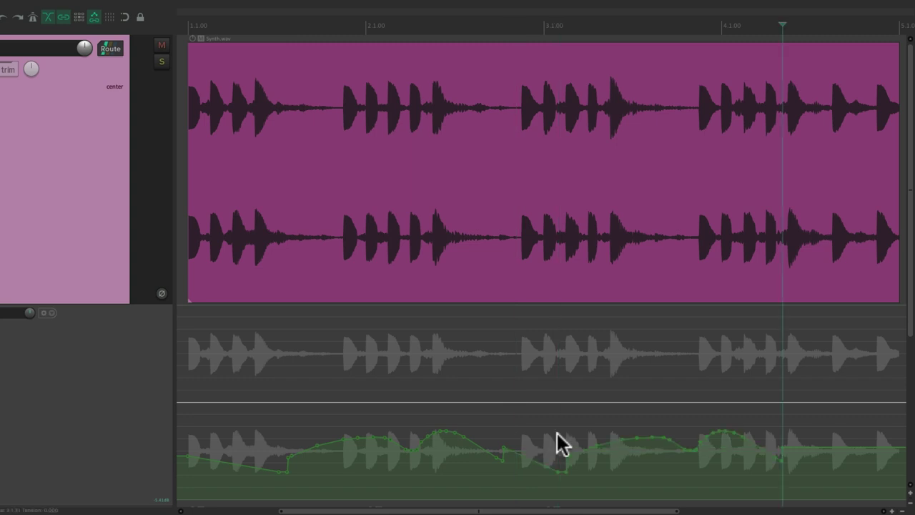
key("Delete")
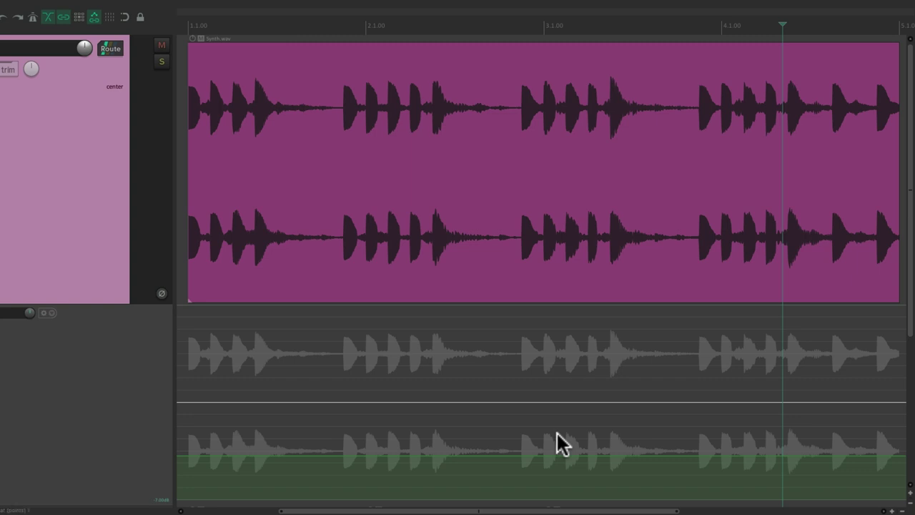
Step: Add Volume envelope points near the ends of bars 1 and 2, and lower the segment between them while preserving the edge points
key("shift")
left_click(328, 456, "shift")
left_click(470, 455, "shift")
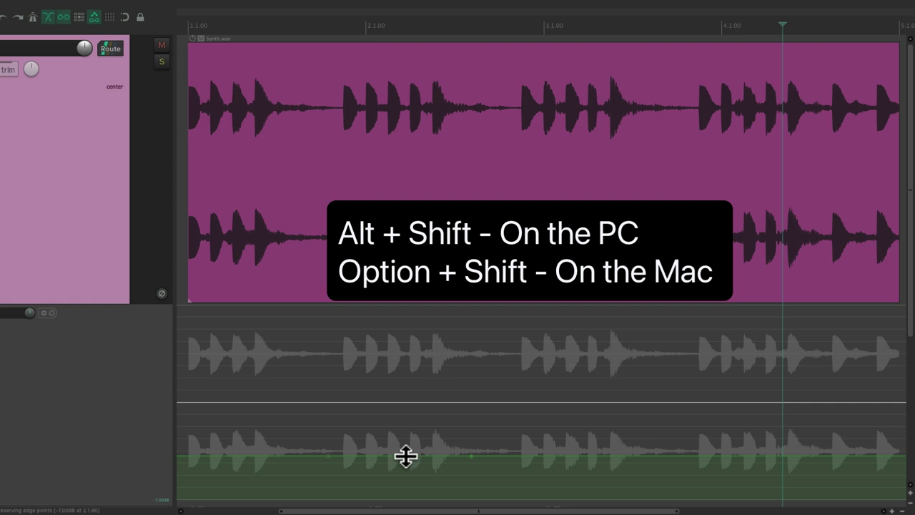
left_click_drag(405, 457, 407, 479)
scroll(405, 469, "right", 3)
Step: Lower a Volume envelope segment between two points around bar 3 while preserving its edges, and undo both segment edits
key("shift")
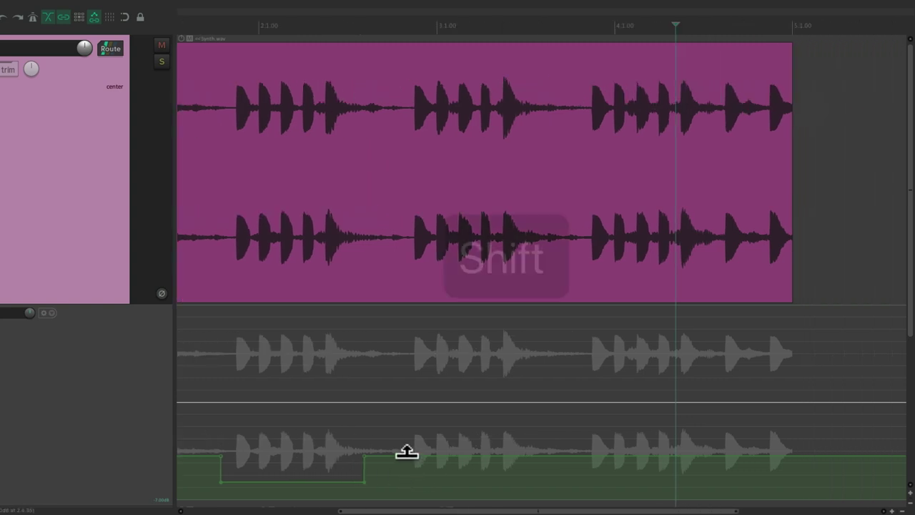
key("alt+shift")
left_click_drag(494, 453, 493, 473)
scroll(500, 454, "left", 3)
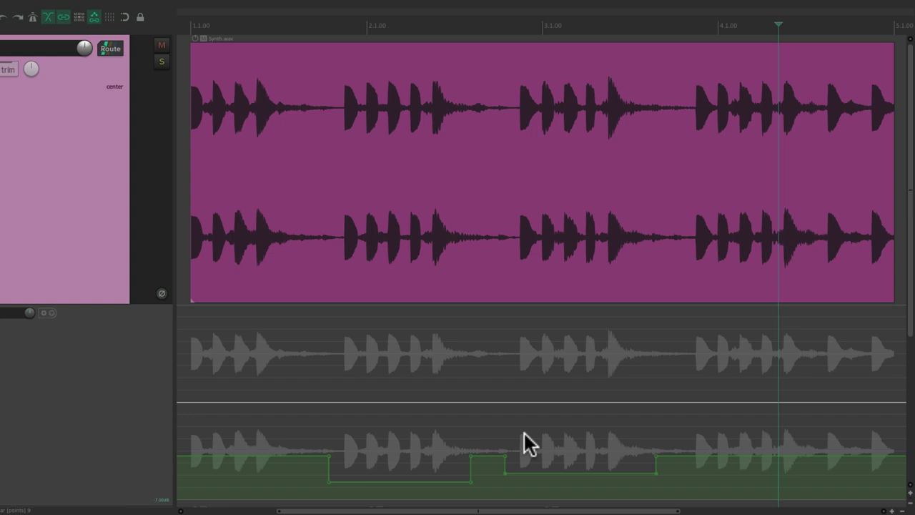
key("ctrl+z")
key("ctrl+z")
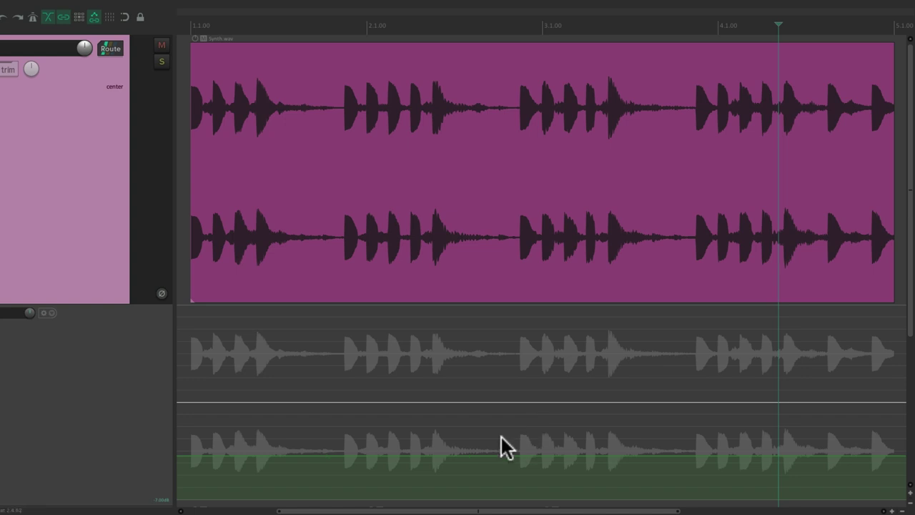
Step: Make time selections around bar 2 and around bar 3, lowering the Volume envelope inside each selection with new edge points
left_click_drag(325, 434, 481, 434)
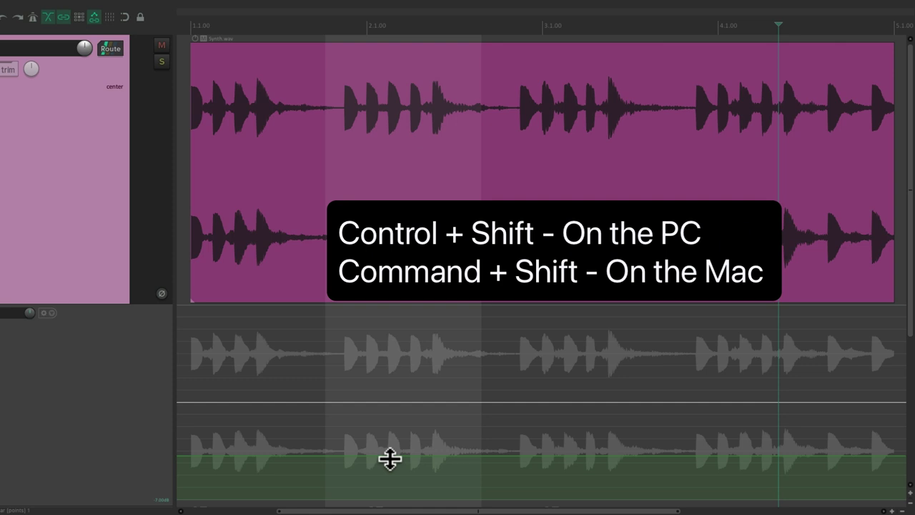
mouse_move(396, 458)
left_mouse_down()
mouse_move(401, 427)
mouse_move(395, 470)
left_mouse_up()
scroll(399, 446, "right", 4)
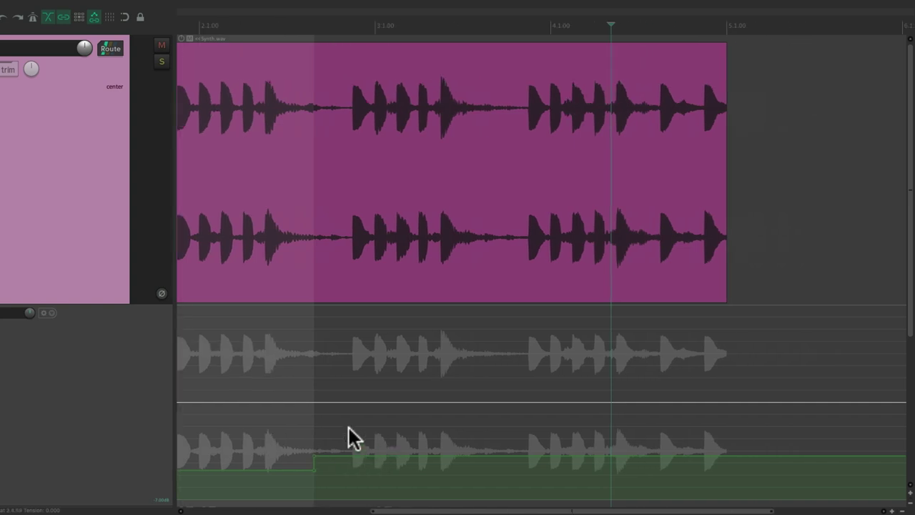
left_click_drag(341, 429, 491, 446)
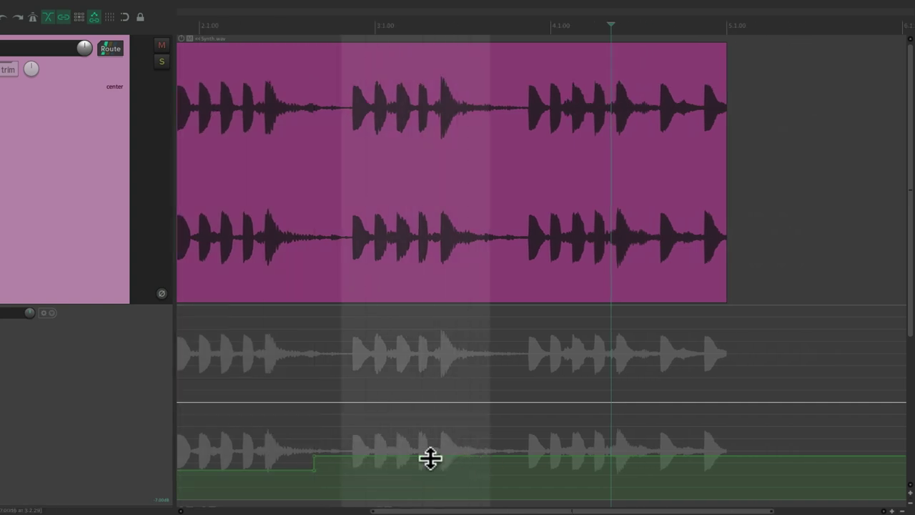
left_click_drag(428, 458, 486, 469)
scroll(440, 447, "right", 3)
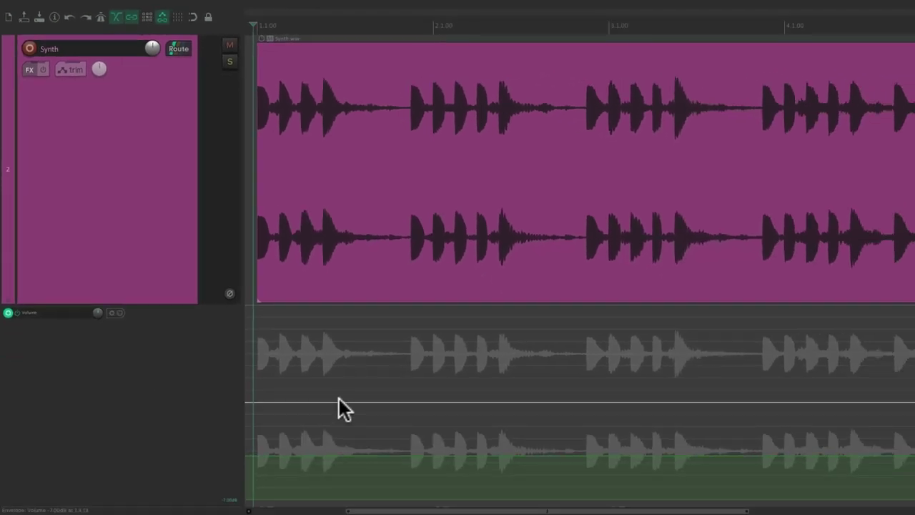
Step: Draw a freehand volume curve with three peaks across the Synth envelope, and briefly check the Synth track's routing settings
mouse_move(299, 448)
left_mouse_down()
mouse_move(396, 405)
mouse_move(478, 454)
mouse_move(547, 379)
mouse_move(613, 425)
mouse_move(755, 368)
mouse_move(851, 422)
left_mouse_up()
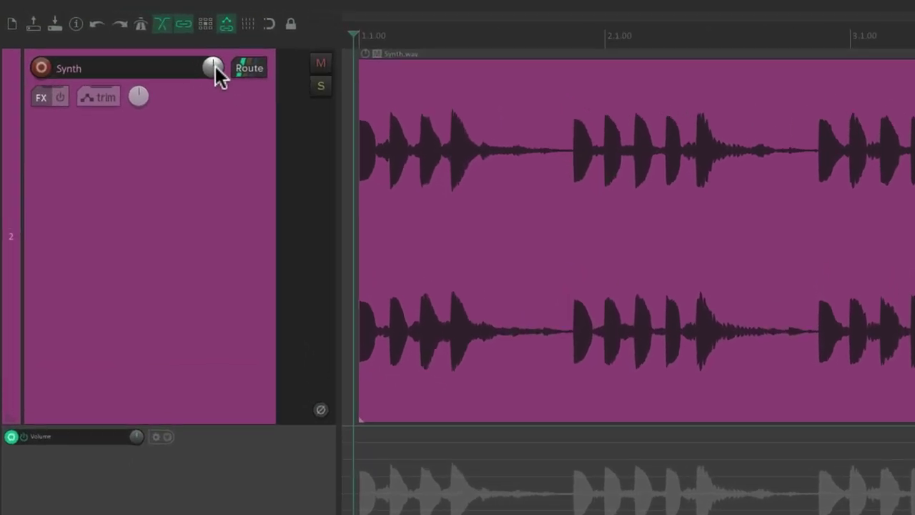
left_click(243, 69)
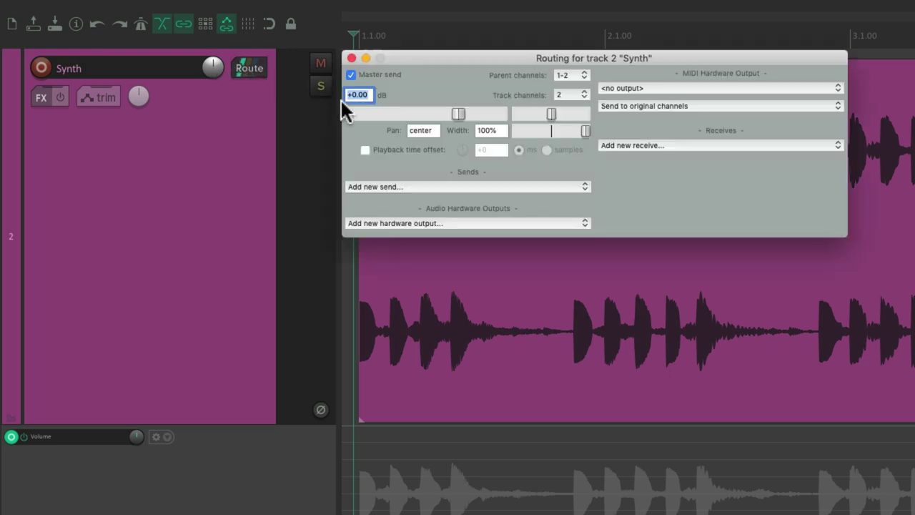
left_click(351, 58)
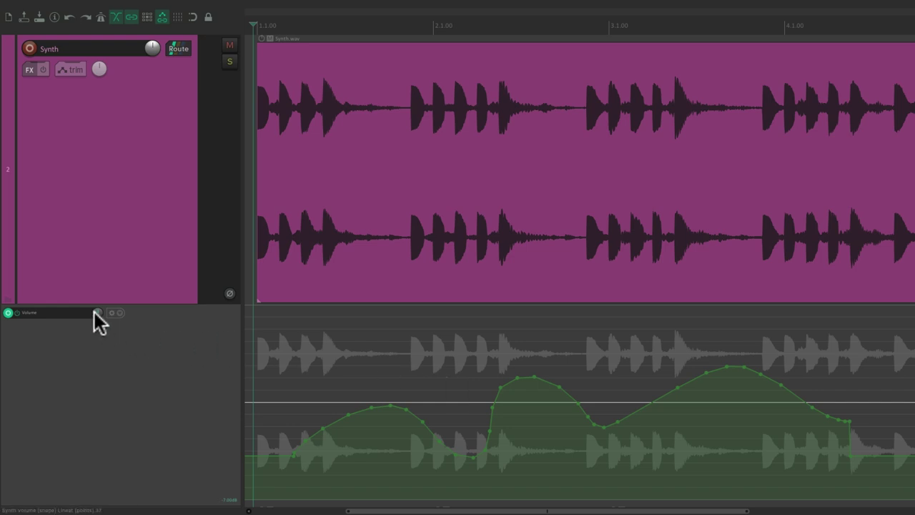
Step: Adjust the overall level of the drawn curve down and back up with the Volume envelope's own level control
mouse_move(94, 312)
left_mouse_down()
mouse_move(97, 300)
mouse_move(98, 337)
mouse_move(99, 318)
left_mouse_up()
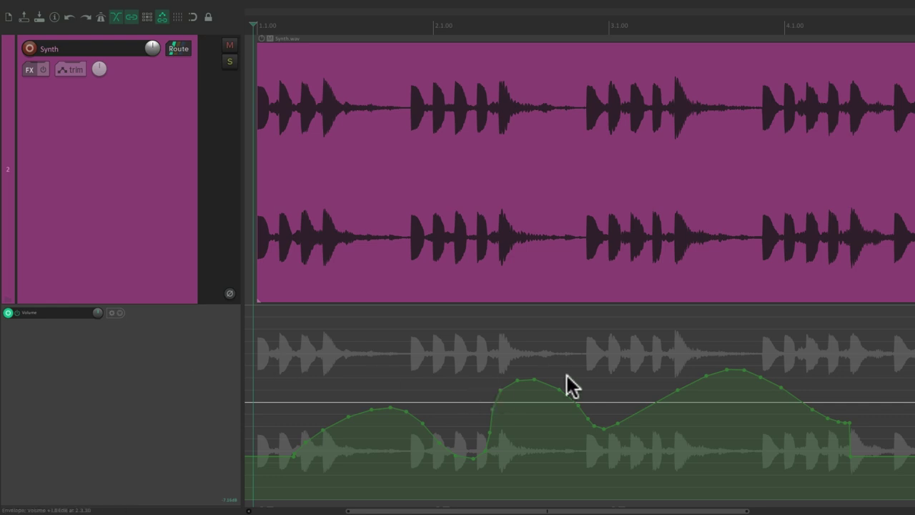
left_click_drag(100, 311, 99, 309)
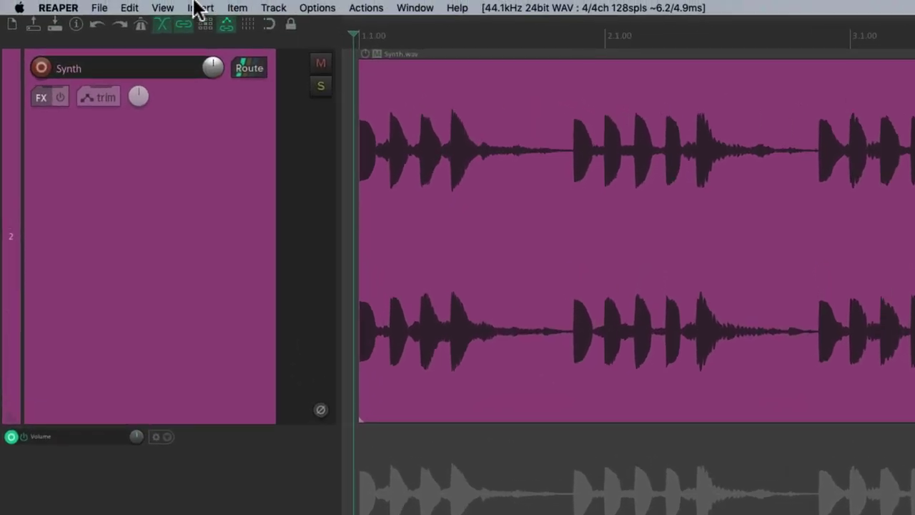
Step: Show the mixer, dock it beside the track controls, and narrow it so only the Synth channel strip remains in view
left_click(114, 6)
left_click(153, 26)
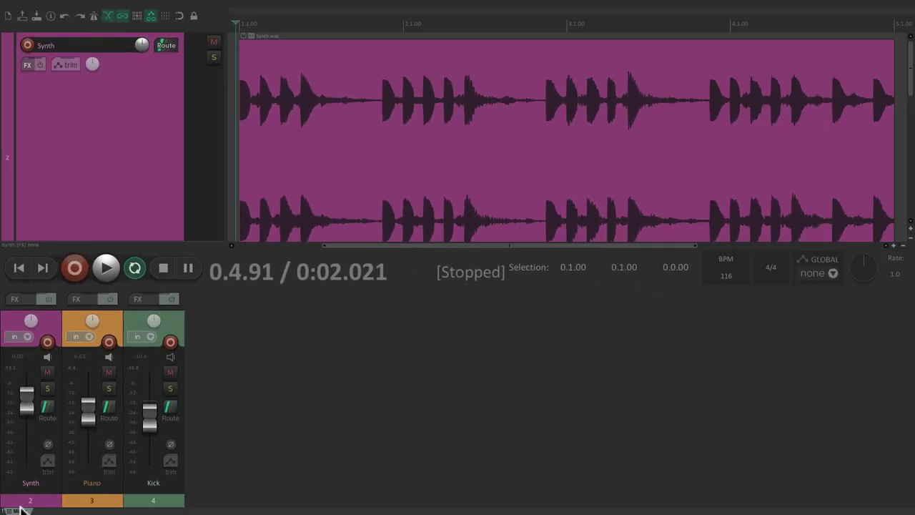
left_click_drag(21, 509, 2, 180)
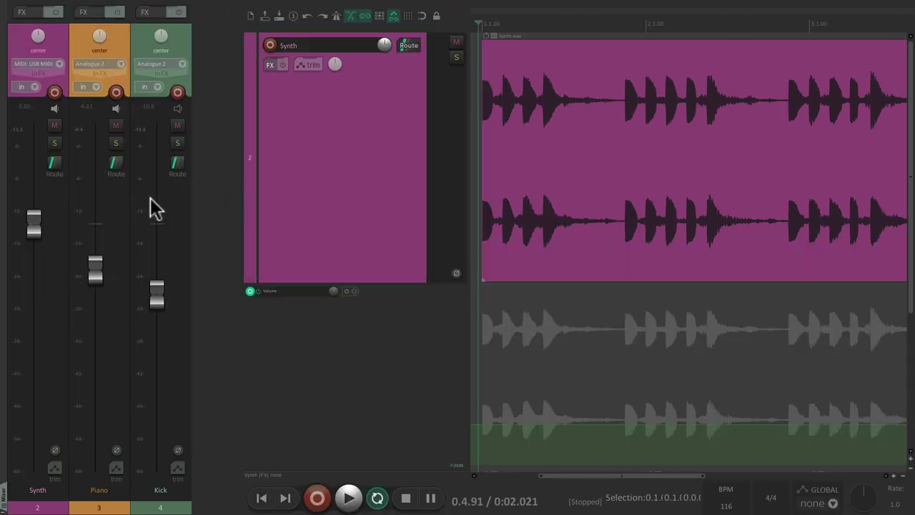
left_click_drag(242, 204, 62, 196)
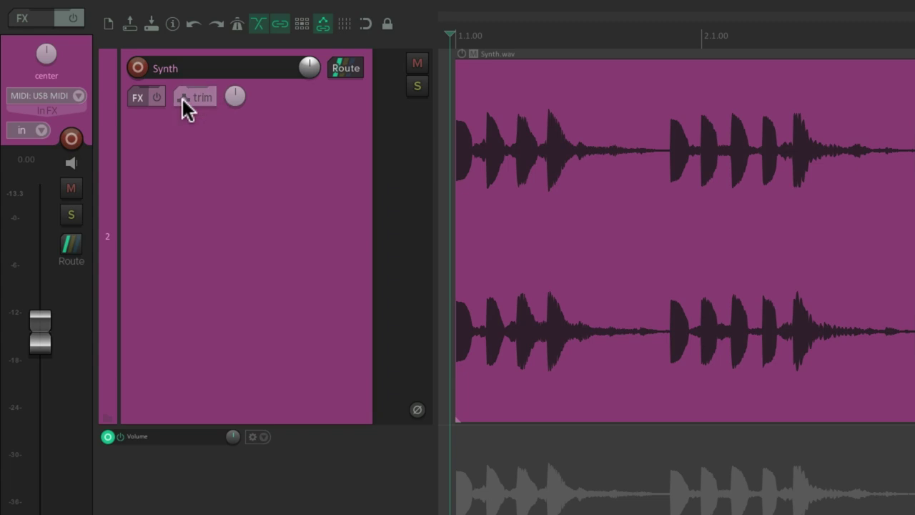
Step: Examine the track envelopes and the available automation modes in the Synth track's envelope window, and close it
left_click(123, 64)
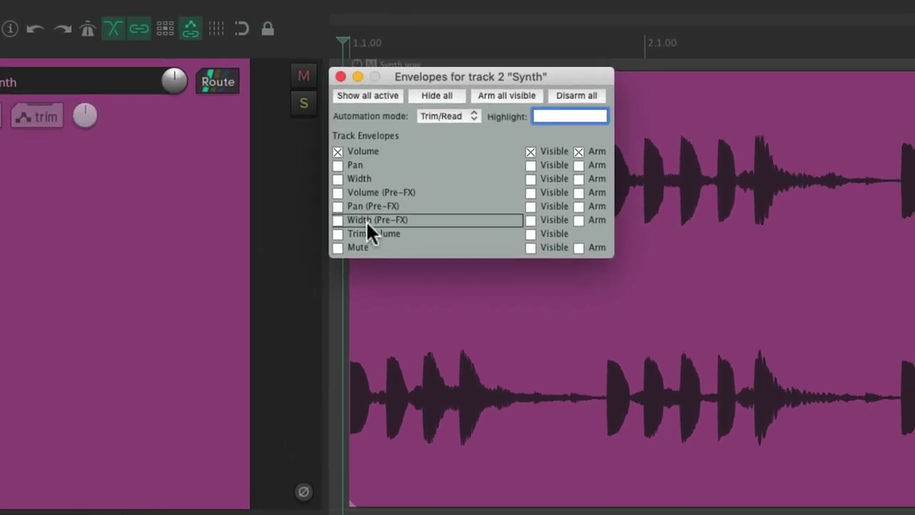
left_click(478, 108)
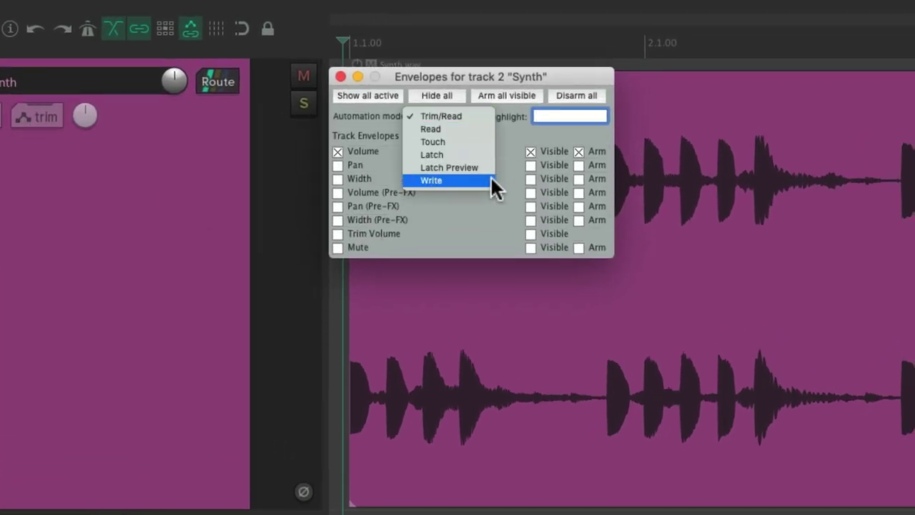
left_click(515, 133)
left_click(341, 76)
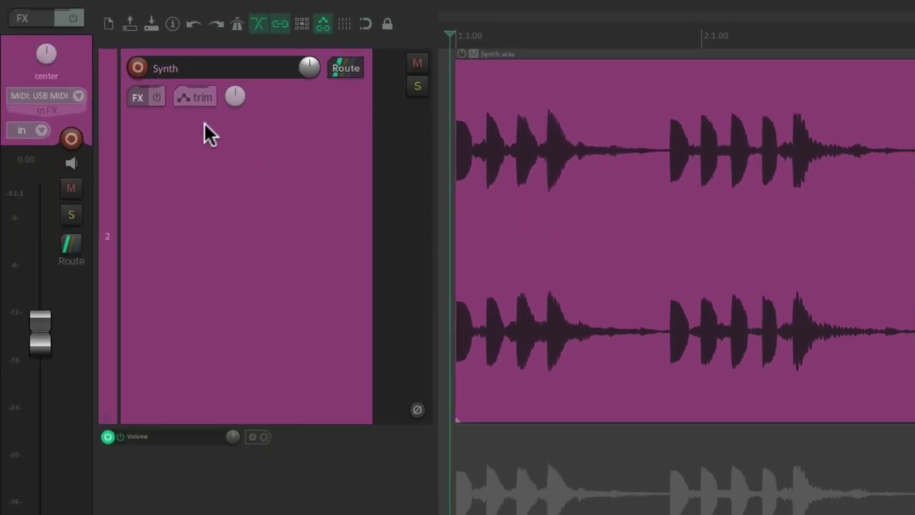
Step: Set the Synth track's automation mode to Write, and record volume fader moves up and down while the four bars play
left_click(185, 99)
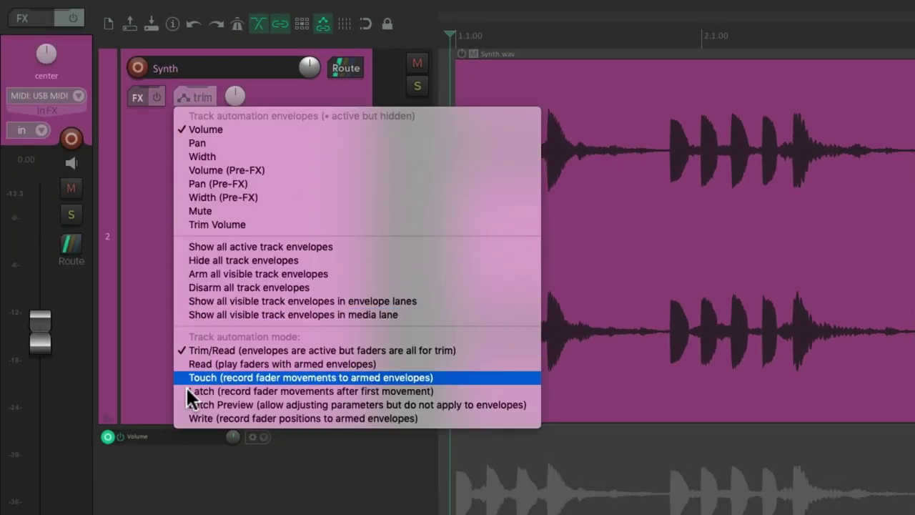
left_click(185, 421)
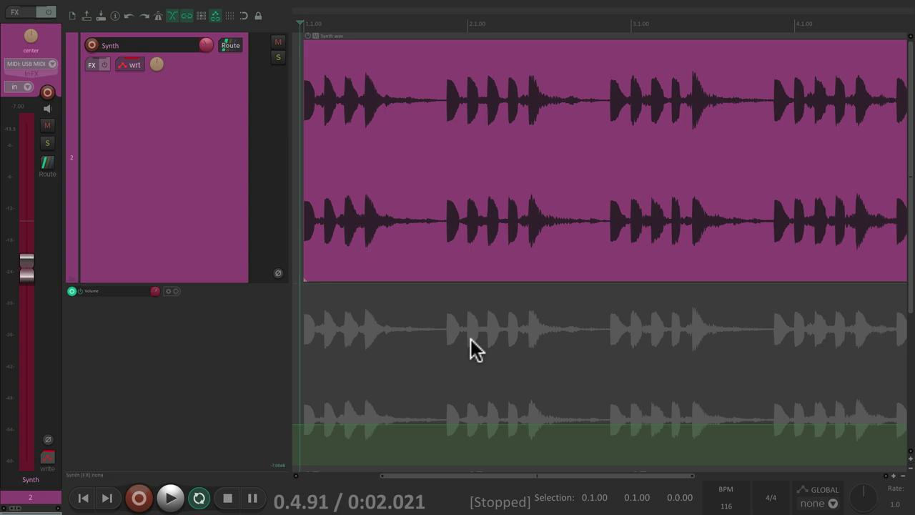
key("space")
mouse_move(29, 270)
left_mouse_down()
mouse_move(36, 340)
mouse_move(32, 276)
mouse_move(33, 361)
mouse_move(29, 274)
mouse_move(31, 368)
left_mouse_up()
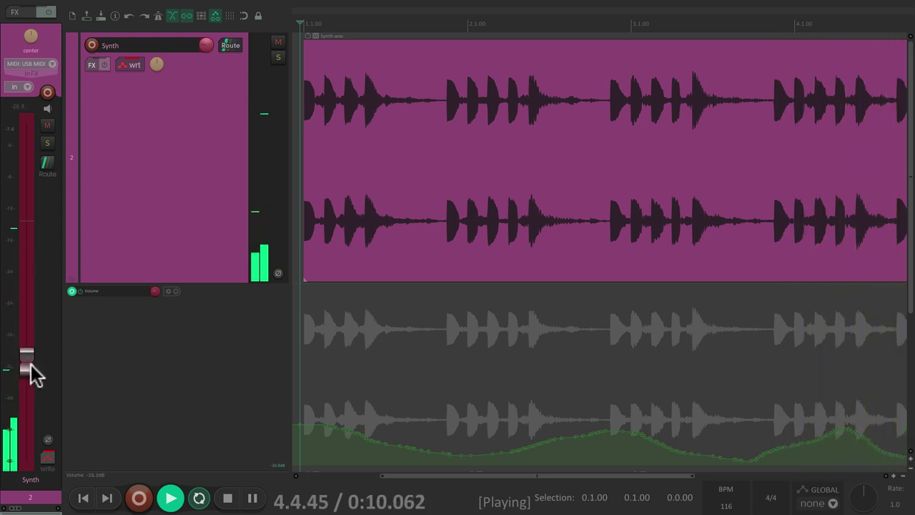
key("space")
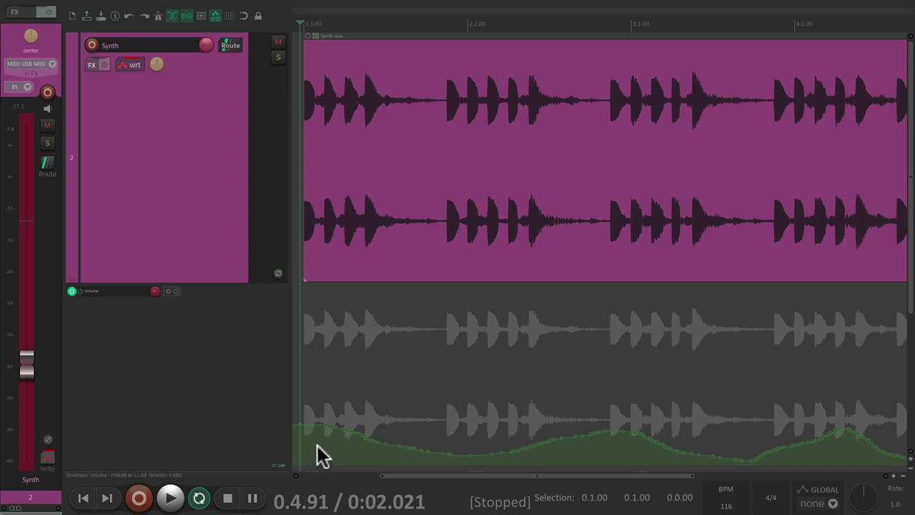
Step: Play the start of the Synth track with Write mode still active, stop, and undo the written volume automation
key("space")
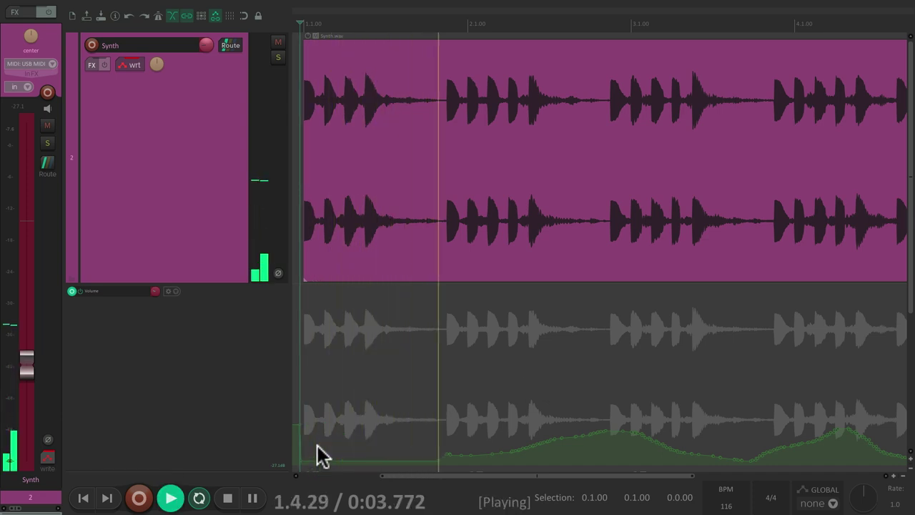
key("space")
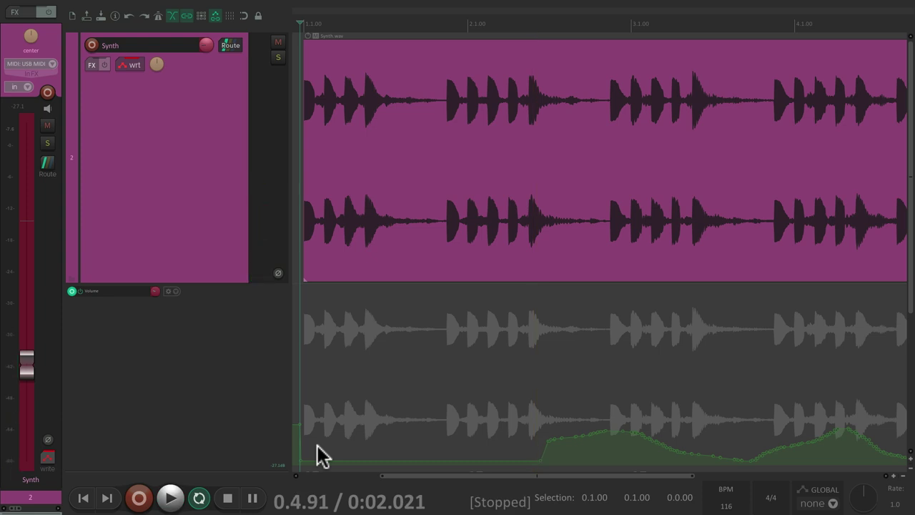
key("ctrl+z")
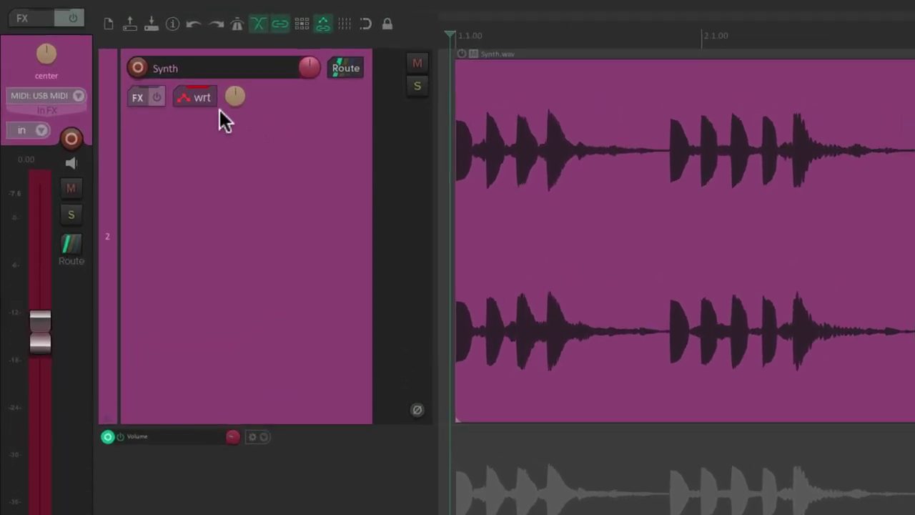
Step: Set the Synth track's automation mode to Trim/Read, and play the four bars with the recorded volume envelope
left_click(191, 99)
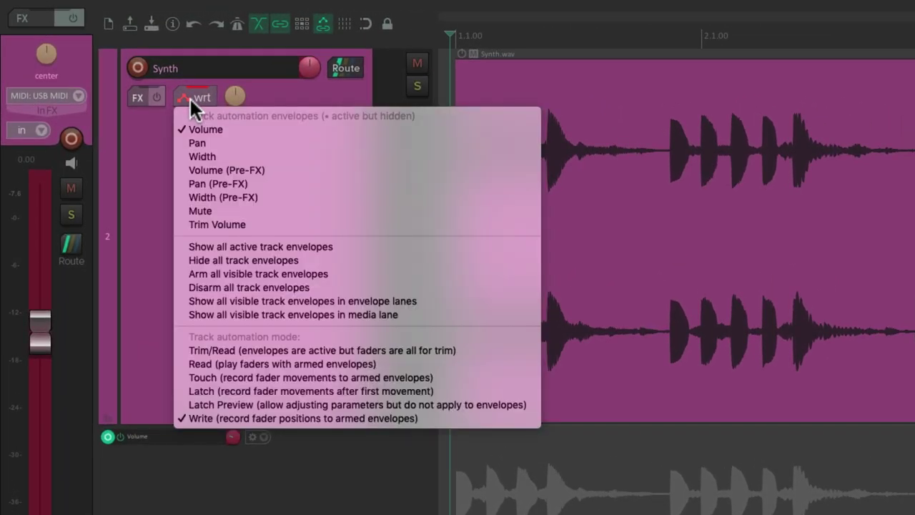
left_click(175, 345)
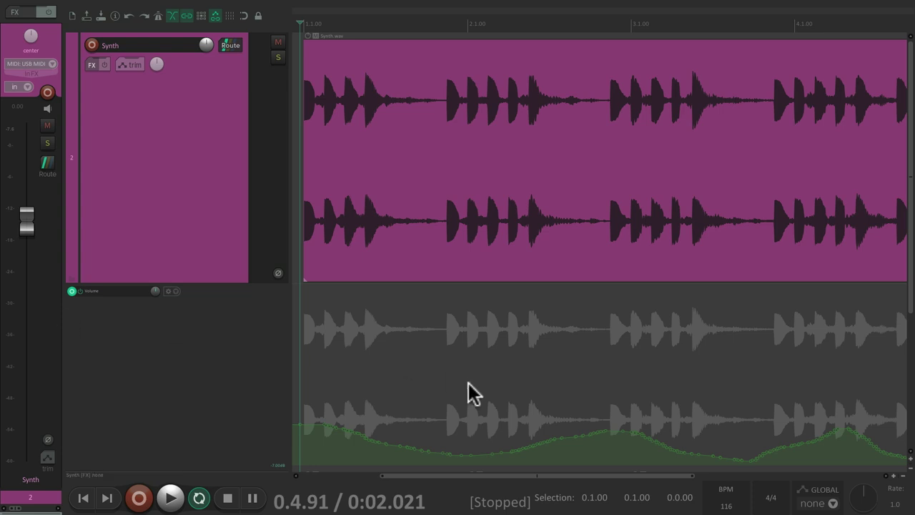
key("space")
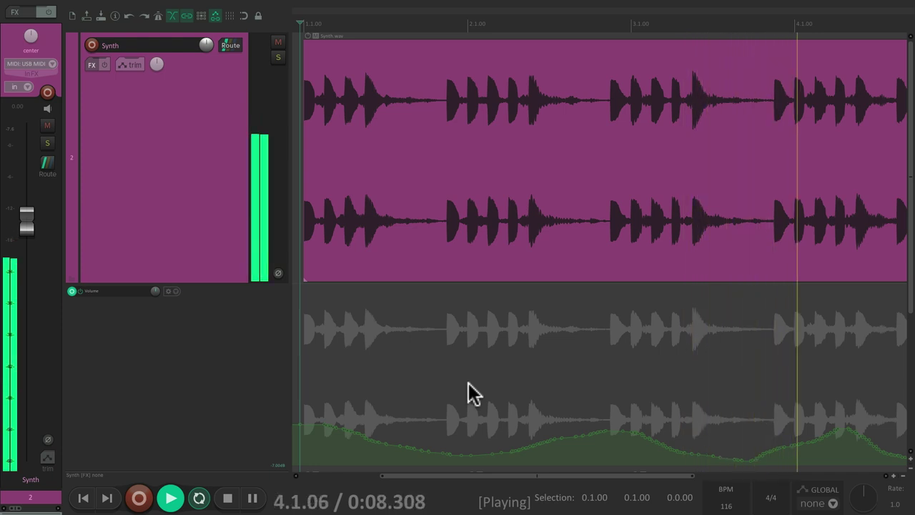
key("space")
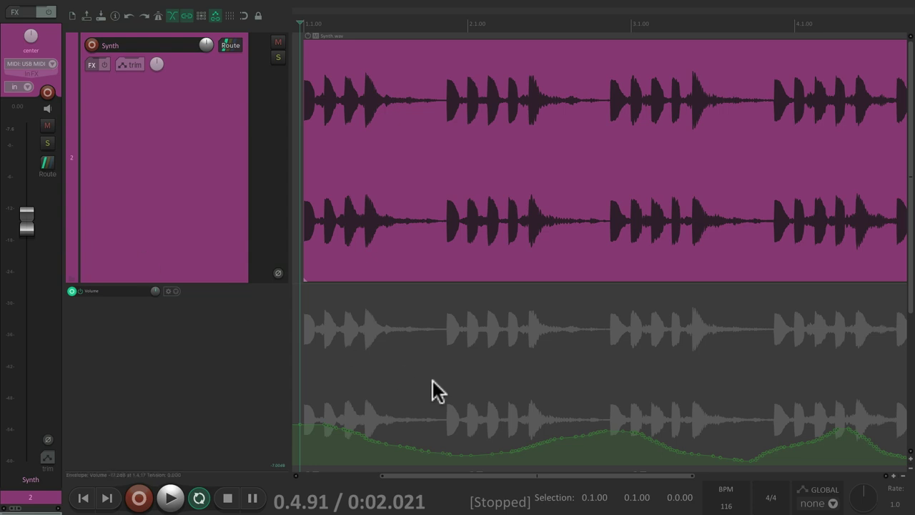
Step: Raise the Synth track's trim fader to 1.50 dB, and reset it to 0.00 dB
mouse_move(34, 230)
left_mouse_down()
mouse_move(34, 248)
mouse_move(33, 215)
left_mouse_up()
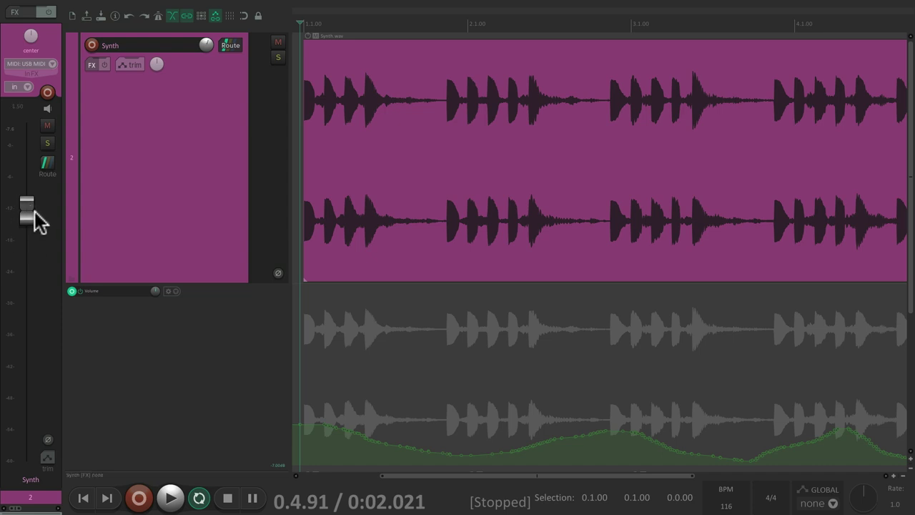
double_click(29, 213)
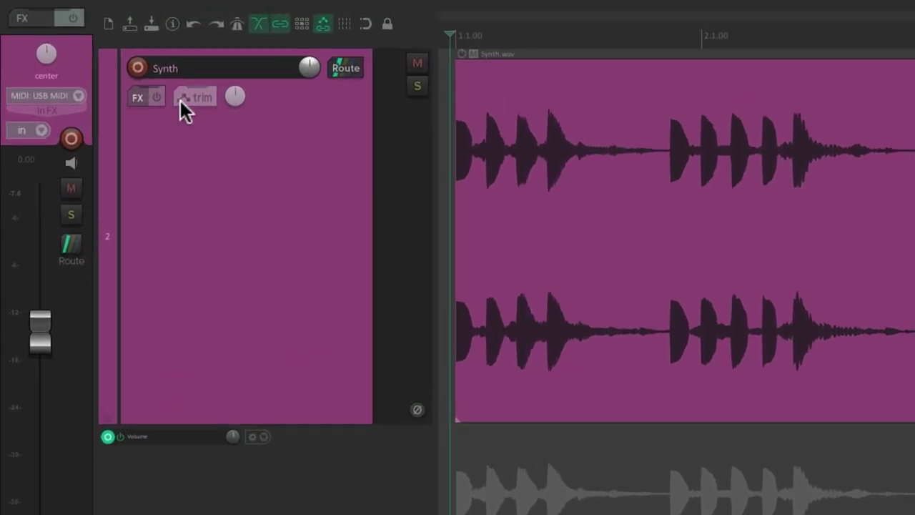
Step: Set the Synth track's automation mode to Read, and try pulling the volume fader down before playing the four bars
left_click(120, 65)
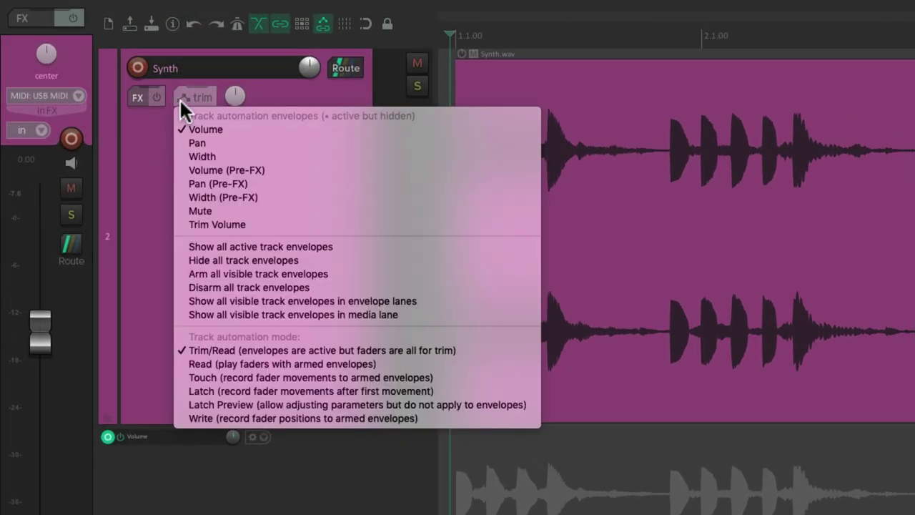
left_click(180, 362)
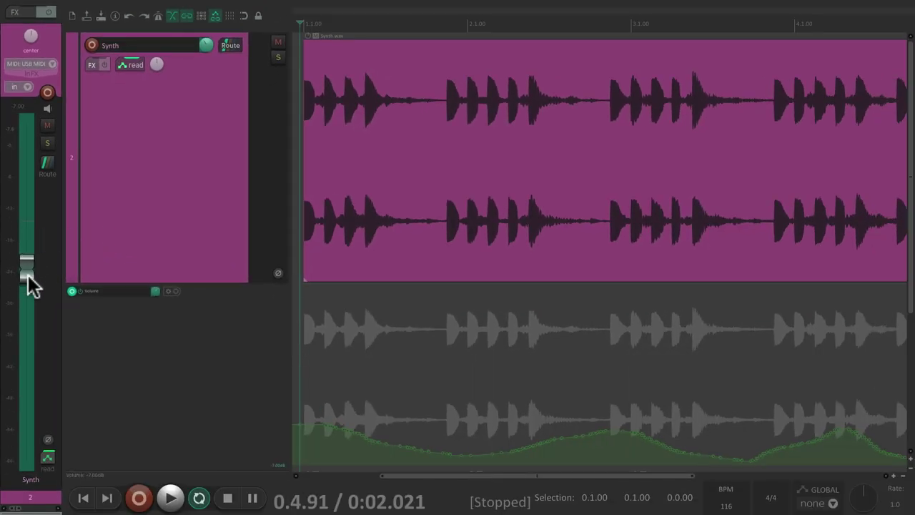
left_click_drag(21, 302, 25, 340)
left_click_drag(29, 278, 27, 328)
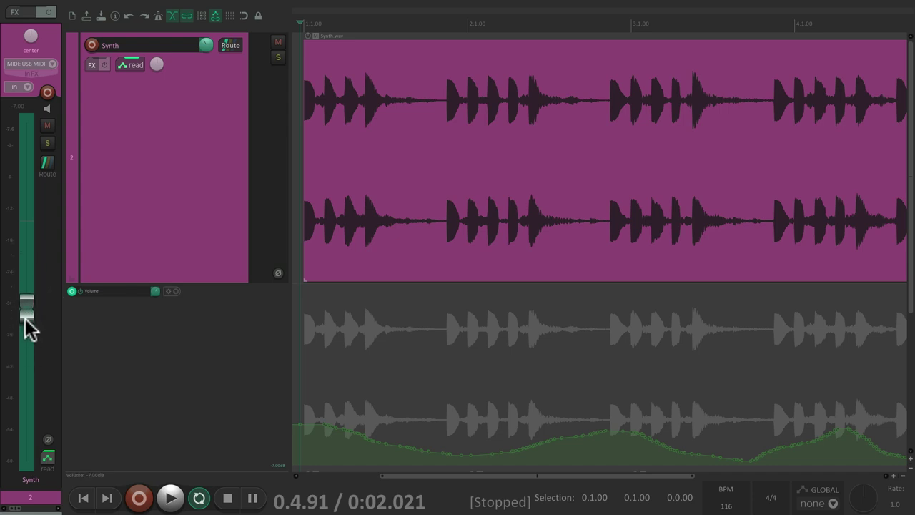
key("space")
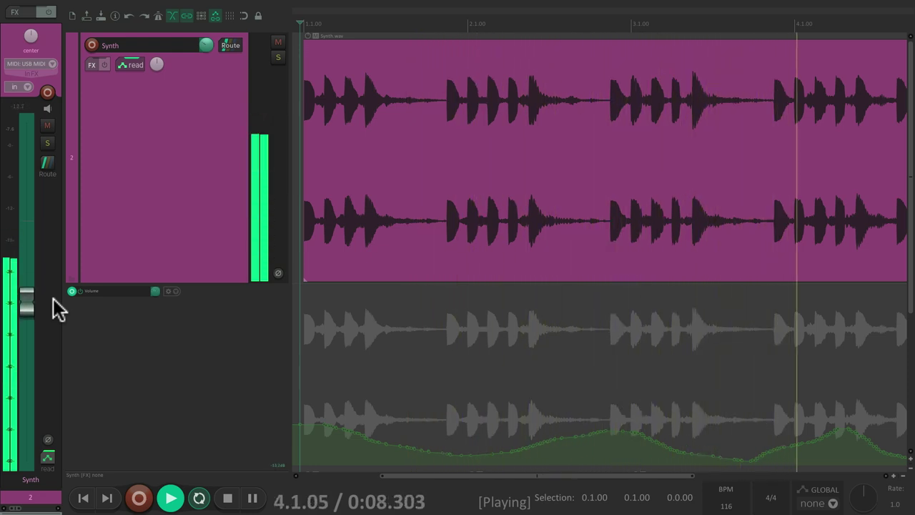
key("space")
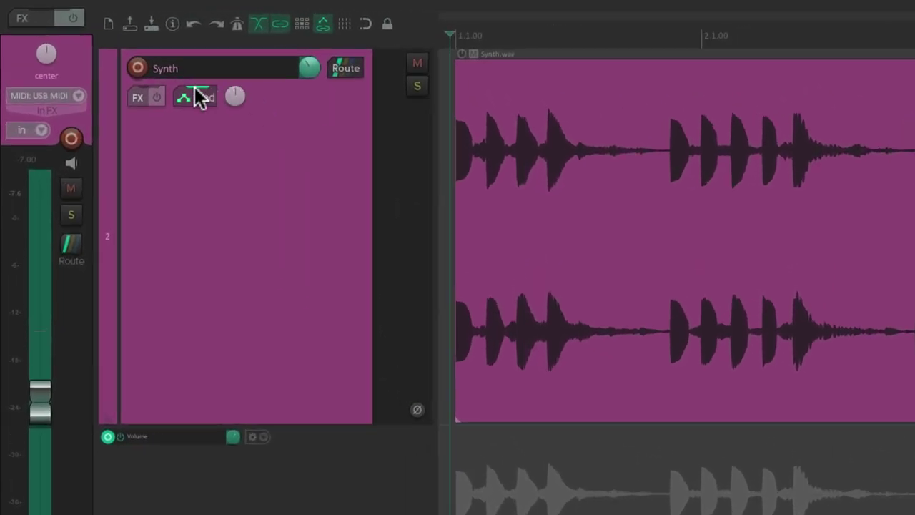
Step: Activate the Pan envelope in the Synth track's envelope window, deactivate it again, and close the window
left_click(123, 63)
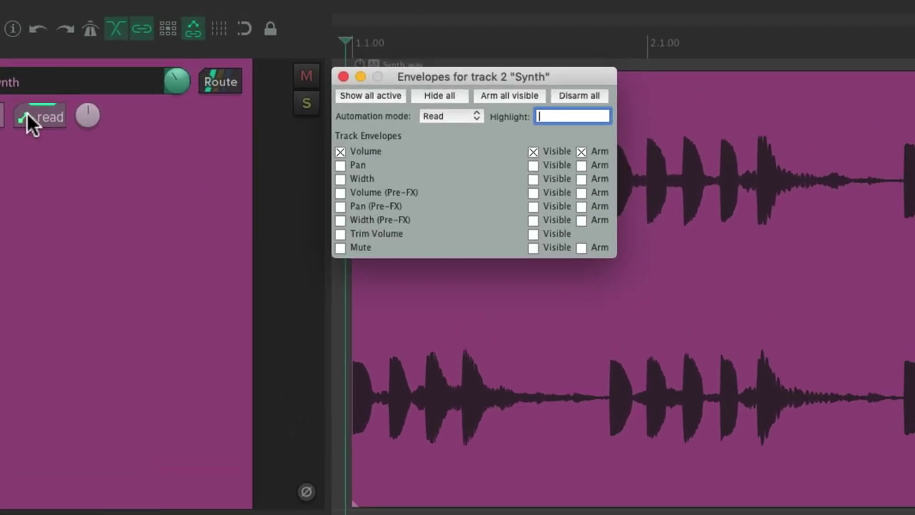
left_click(340, 165)
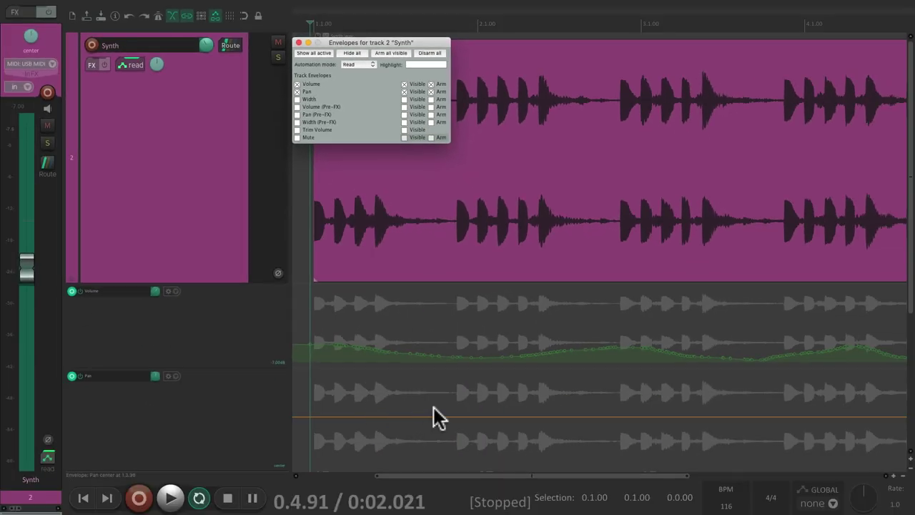
left_click(298, 91)
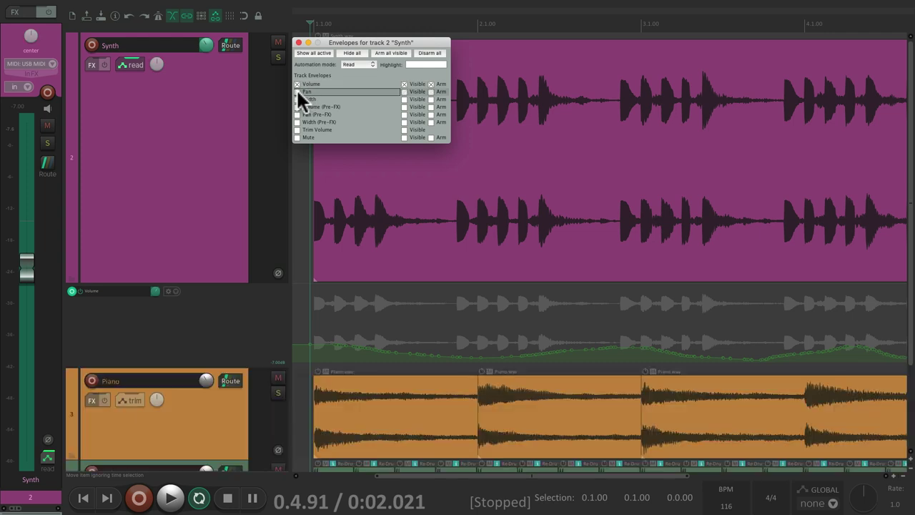
left_click(298, 42)
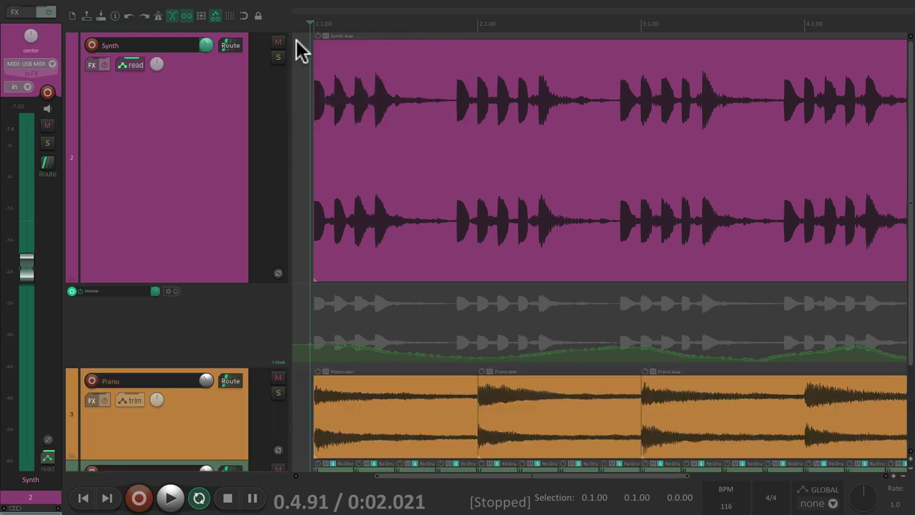
Step: Select the Synth track and toggle its pan envelope on, off and on again
left_click(182, 128)
key("p")
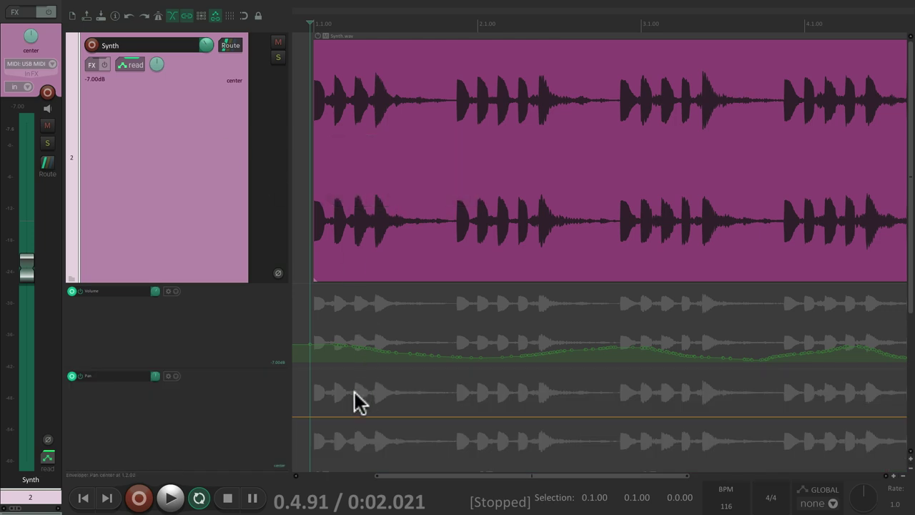
key("p")
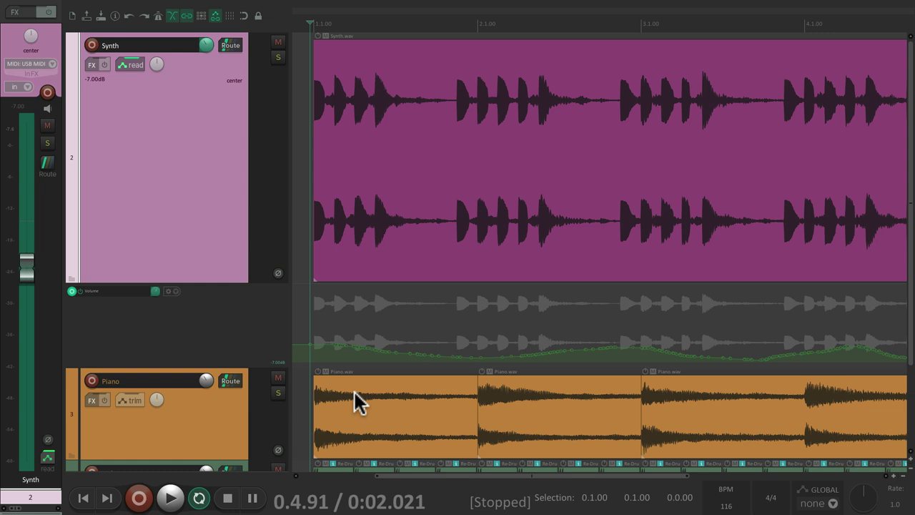
key("p")
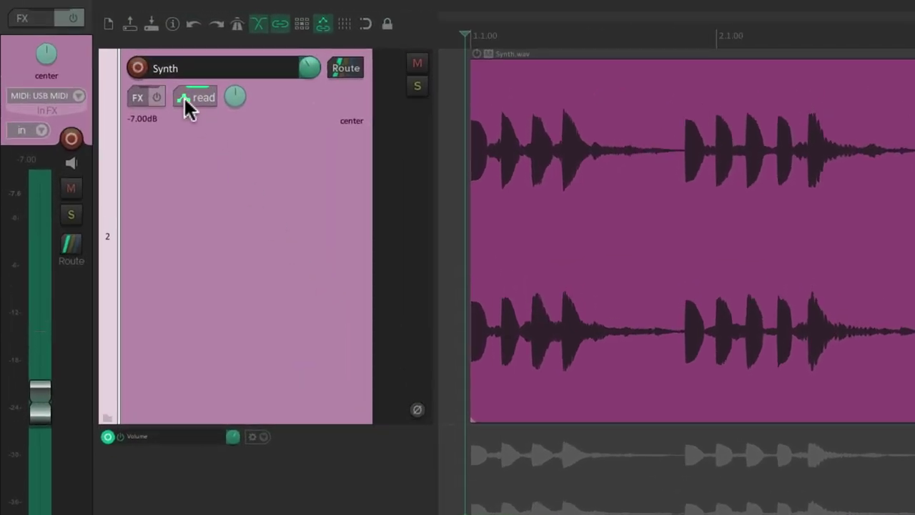
Step: Set the Synth track's automation mode to Write, play the opening bars, and undo the written automation
left_click(184, 96)
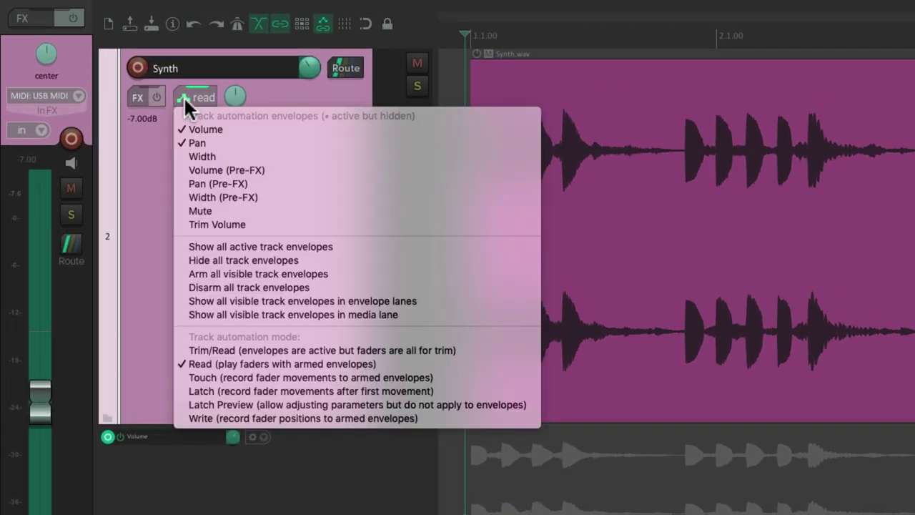
left_click(185, 418)
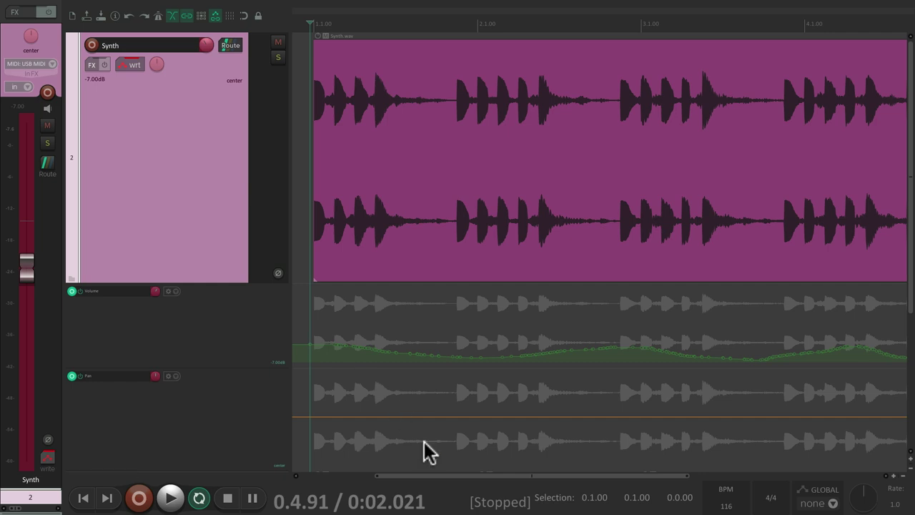
key("space")
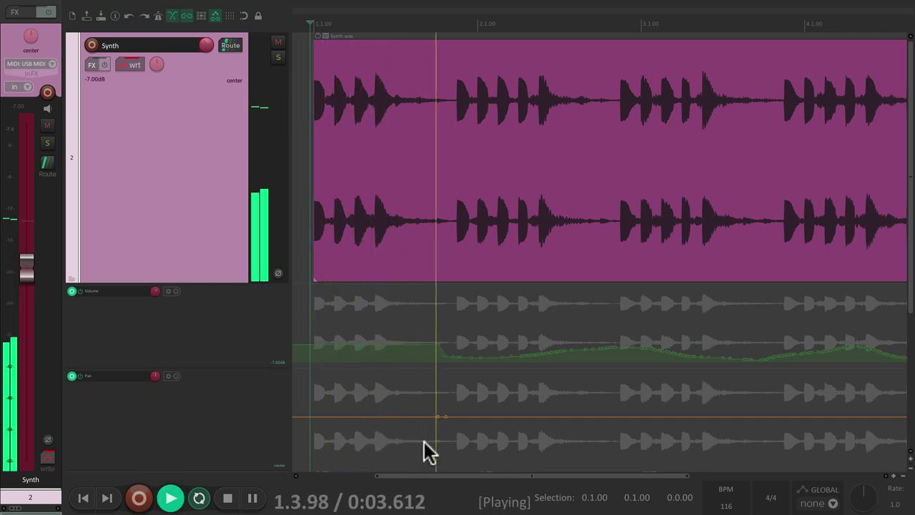
key("space")
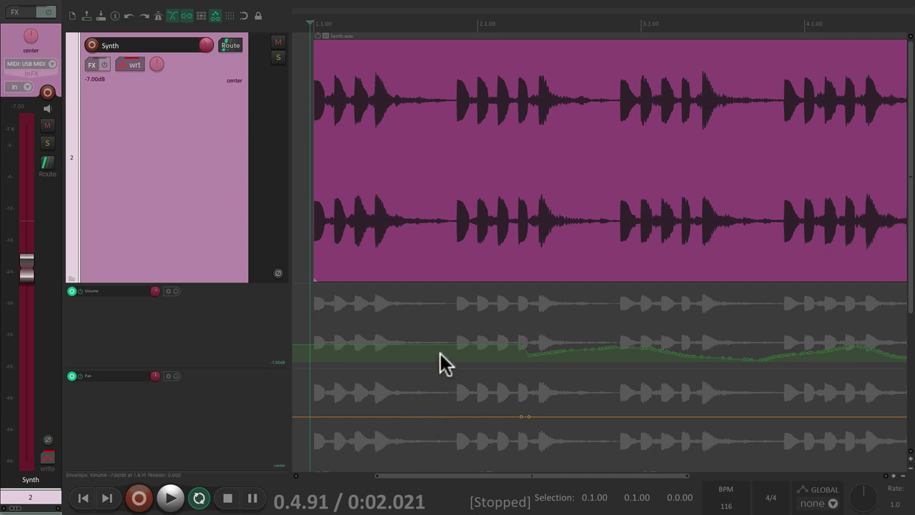
key("ctrl+z")
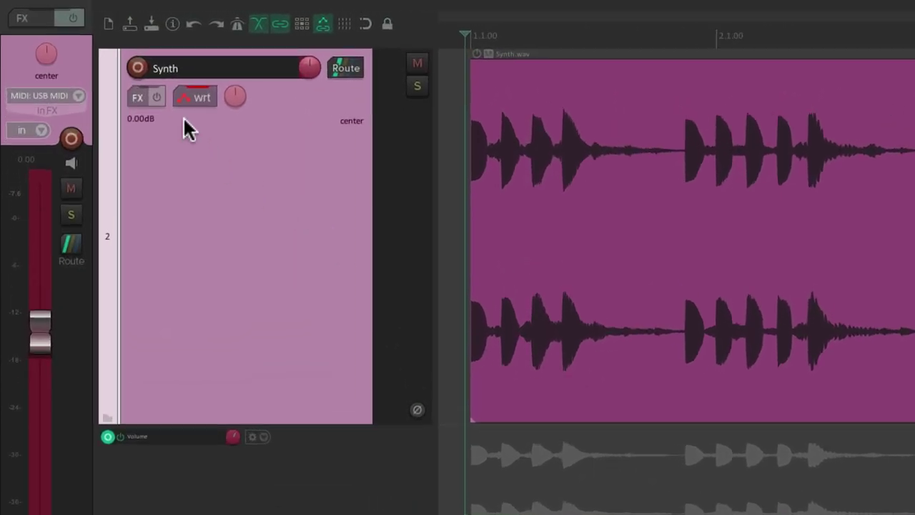
Step: Disarm the Synth track's volume envelope, first in the envelope window and then in its lane, keeping only the pan envelope armed
left_click(119, 65)
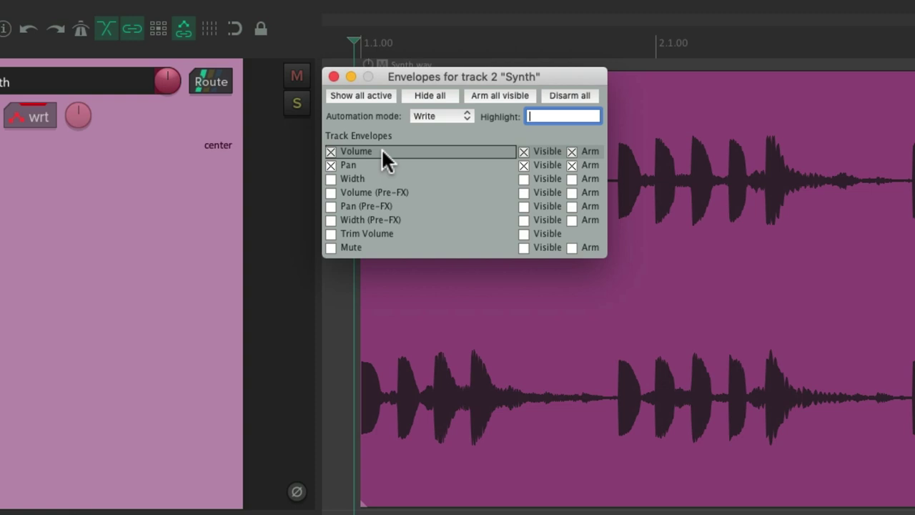
left_click(572, 152)
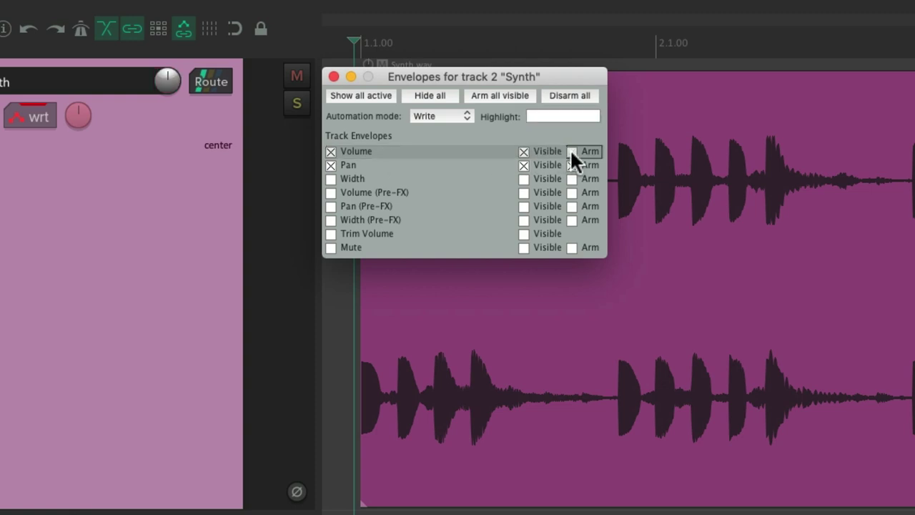
left_click(333, 76)
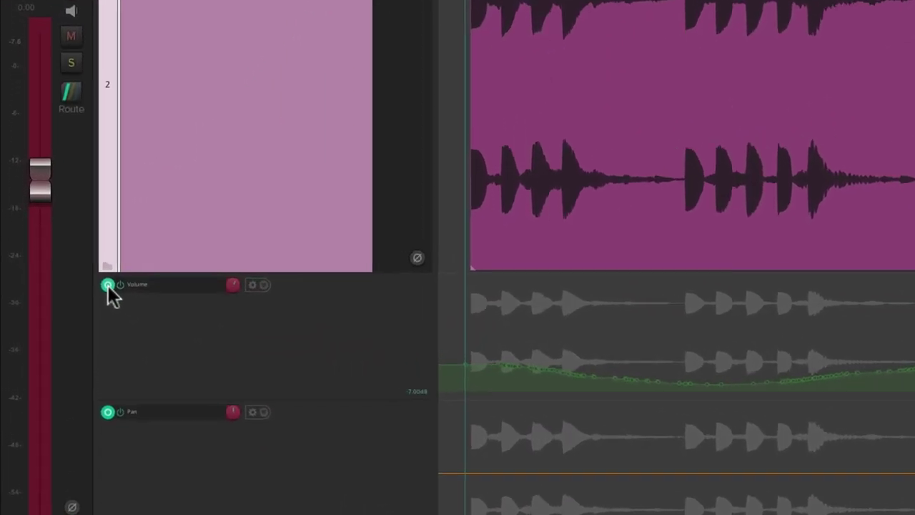
left_click(107, 285)
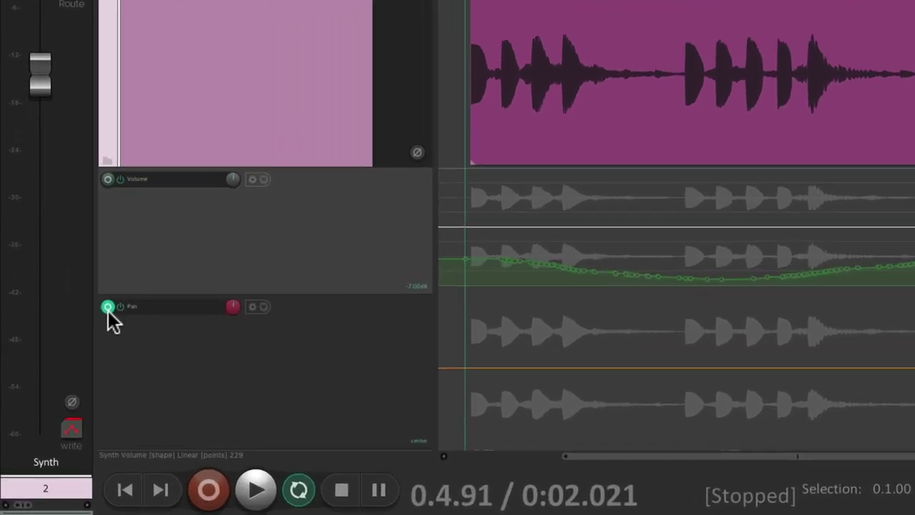
left_click(73, 378)
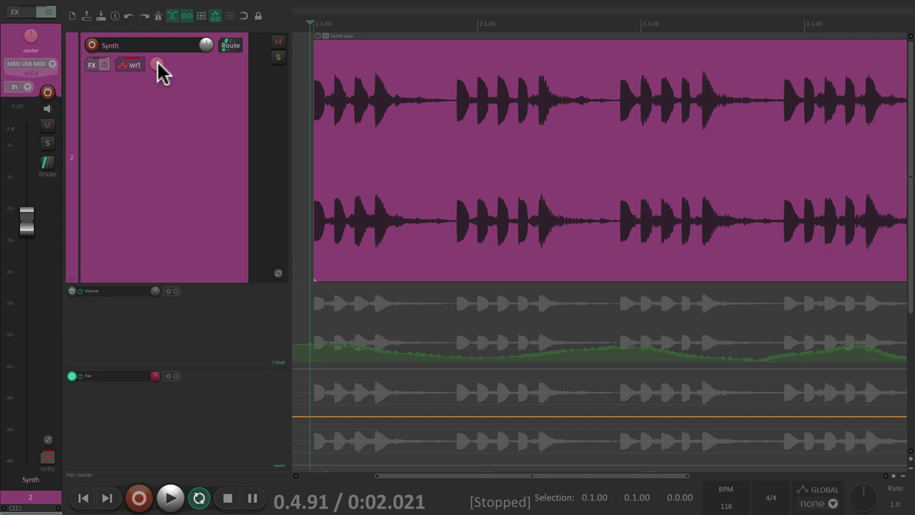
Step: Record pan automation on the Synth track by sweeping the pan knob to both sides repeatedly while the four bars play
key("space")
mouse_move(157, 63)
left_mouse_down()
mouse_move(157, 93)
mouse_move(157, 46)
mouse_move(157, 90)
mouse_move(158, 62)
left_mouse_up()
key("space")
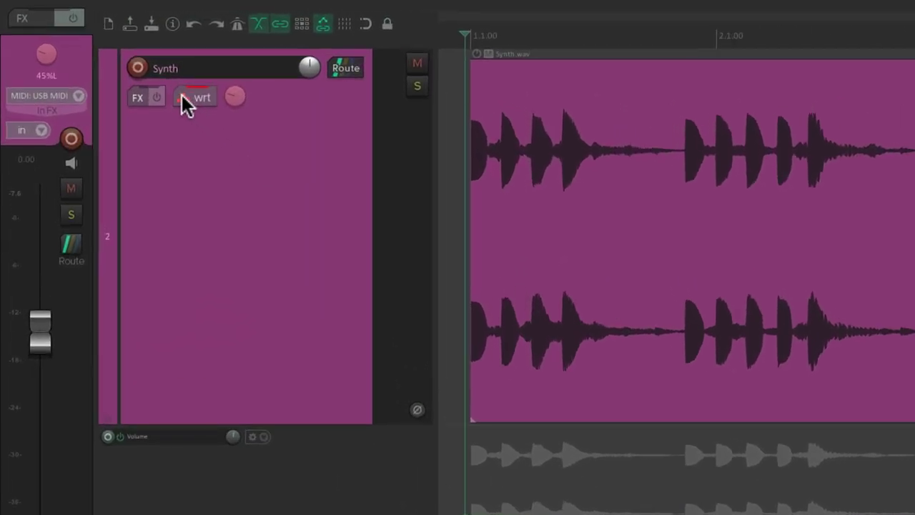
Step: Set the Synth track's automation mode to Read, and play back the volume and pan automation together
left_click(121, 64)
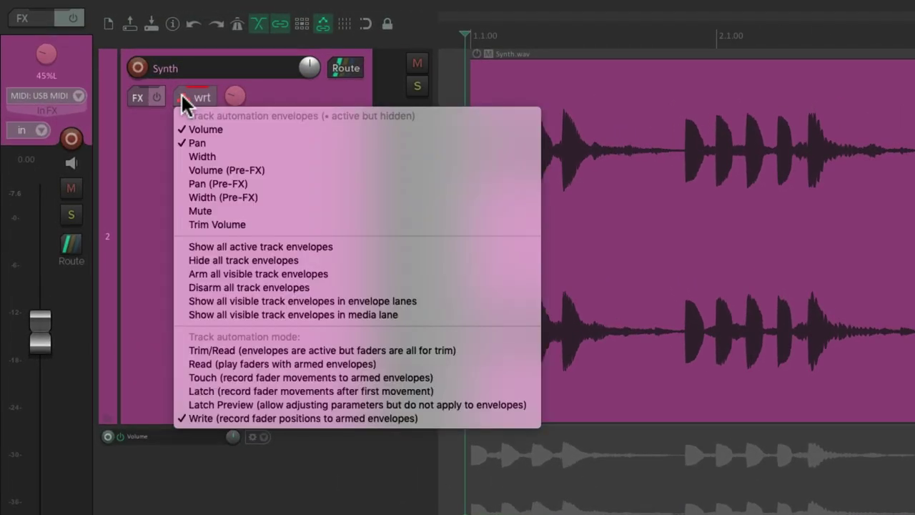
left_click(181, 360)
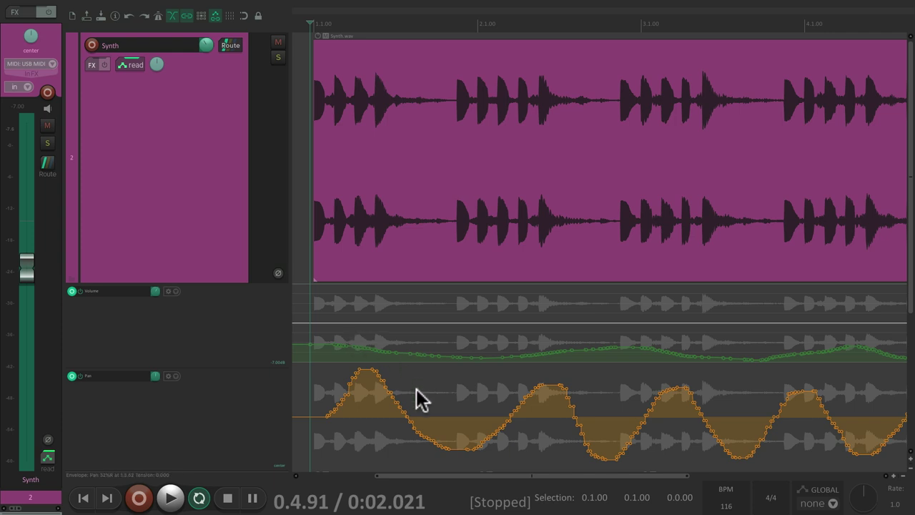
key("space")
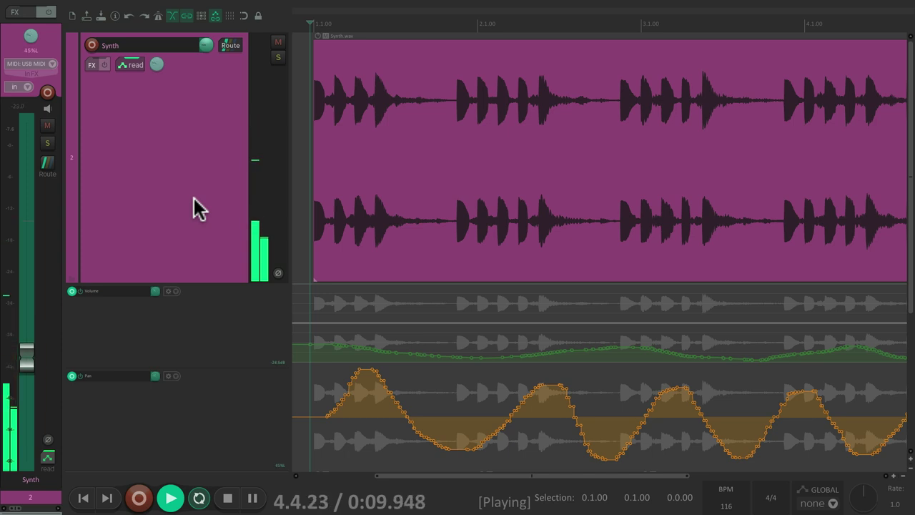
key("space")
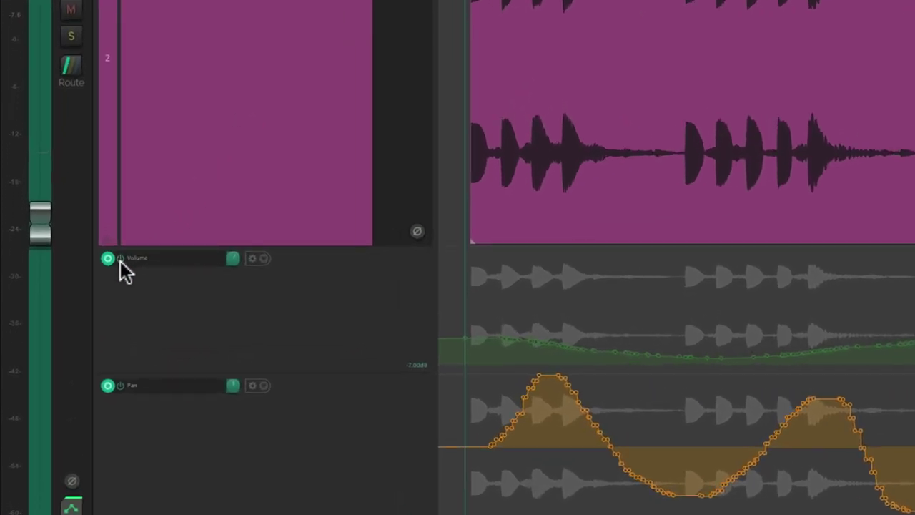
Step: Bypass the Synth track's volume envelope and play the opening, and bypass its pan envelope and play again
left_click(120, 259)
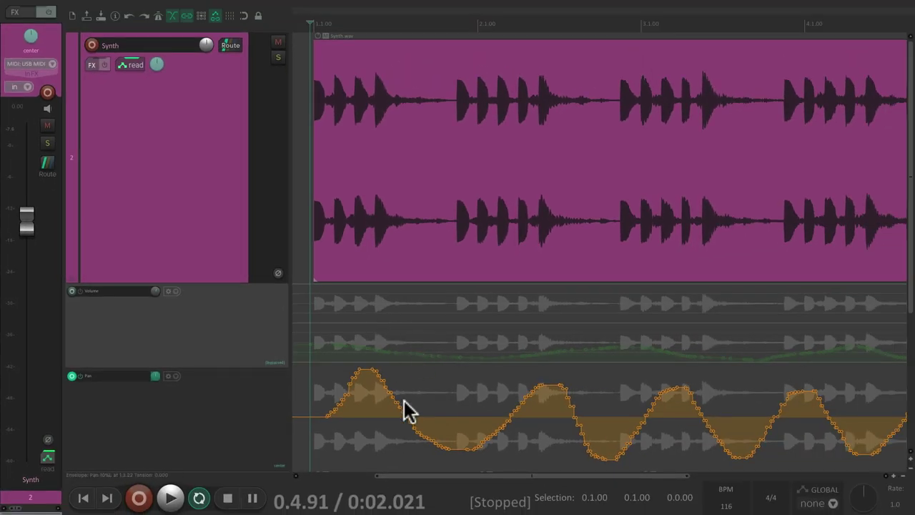
key("space")
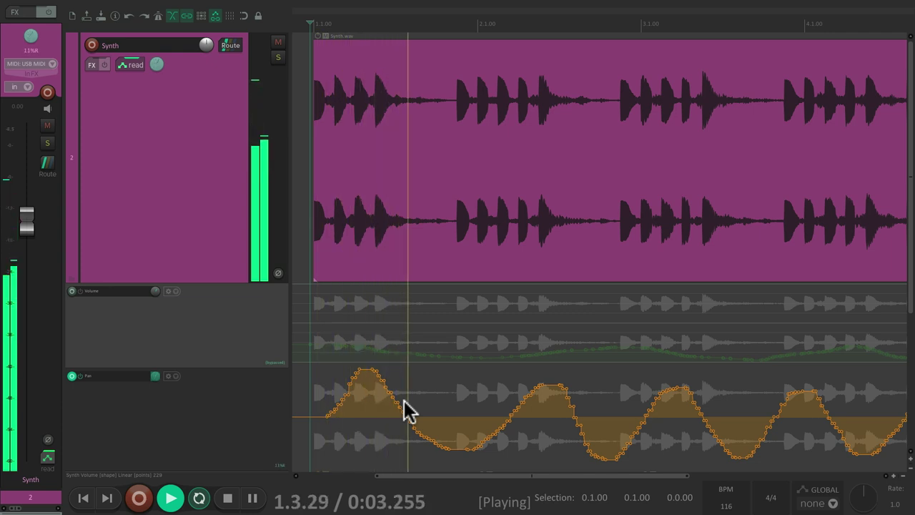
key("space")
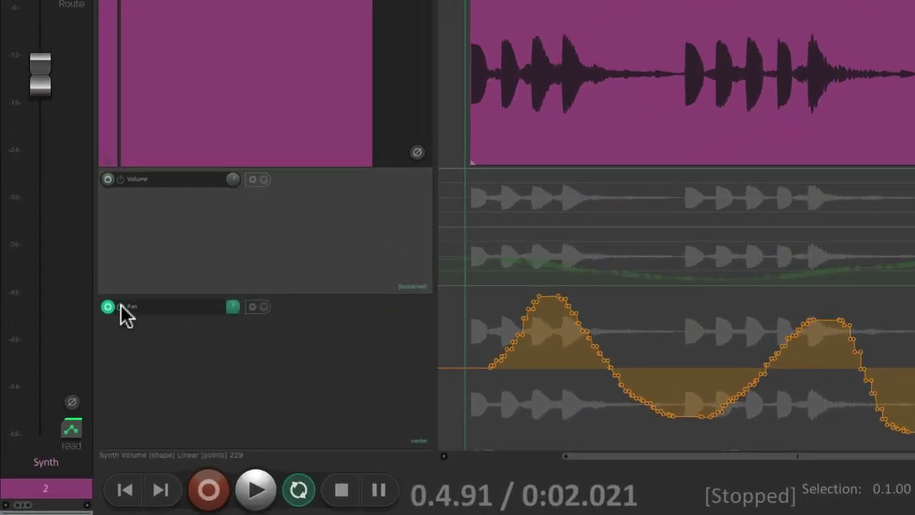
left_click(104, 334)
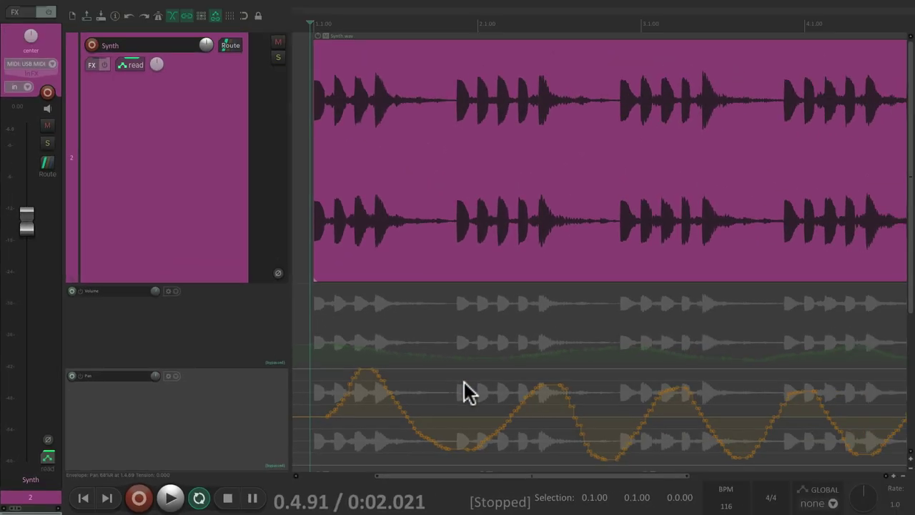
key("space")
key("space")
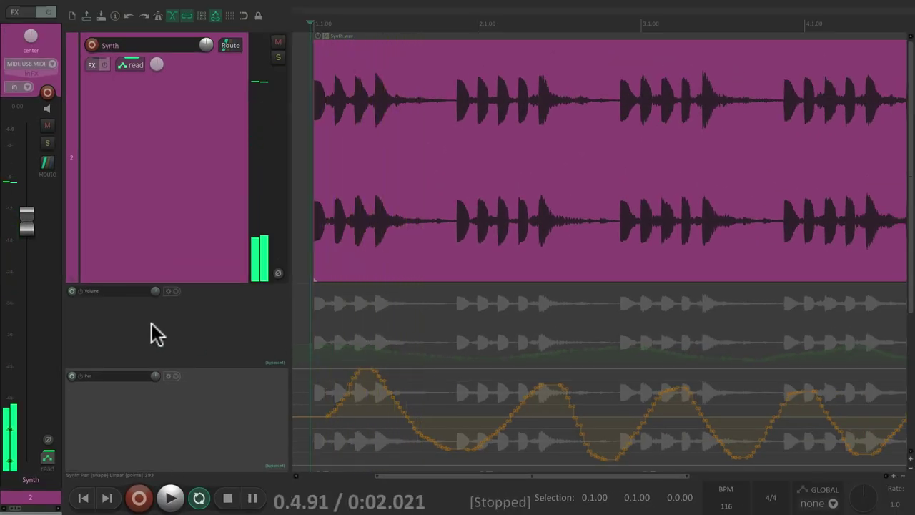
Step: Reactivate the Synth track's volume envelope and play it, and reactivate the pan envelope and play both together
left_click(82, 290)
key("space")
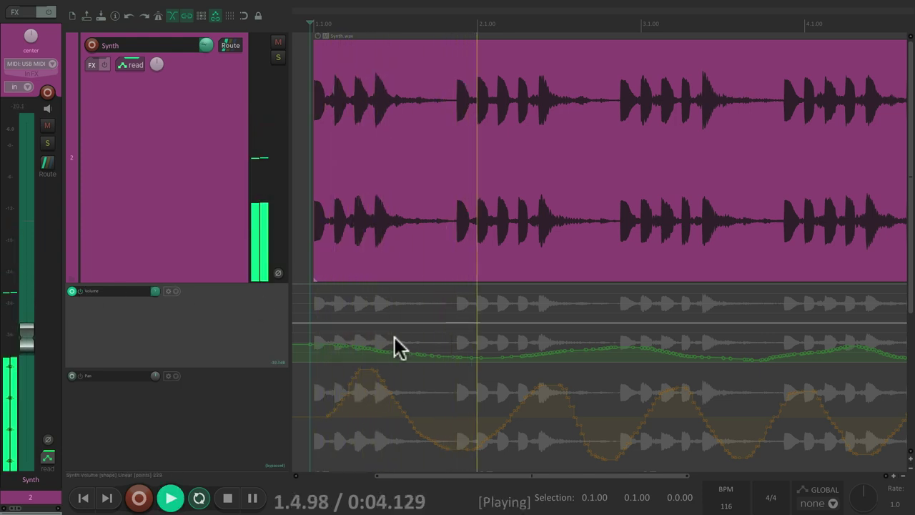
key("space")
left_click(81, 376)
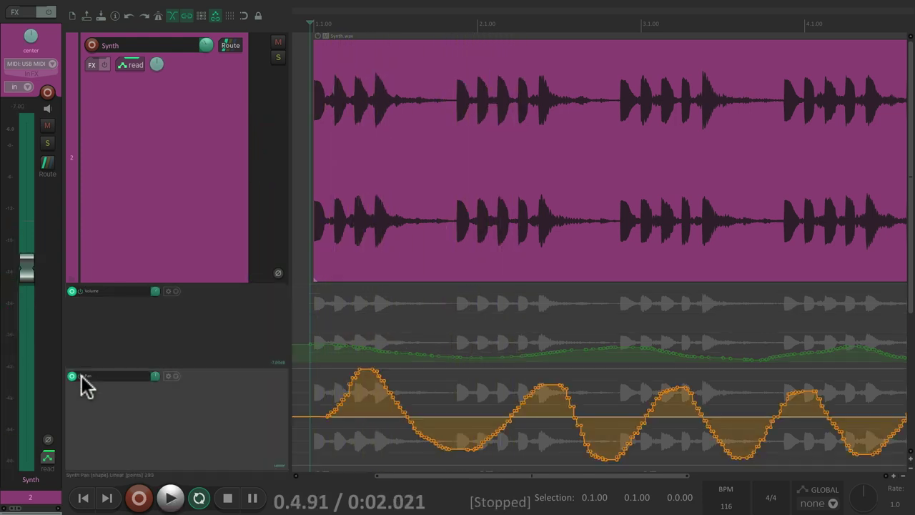
key("space")
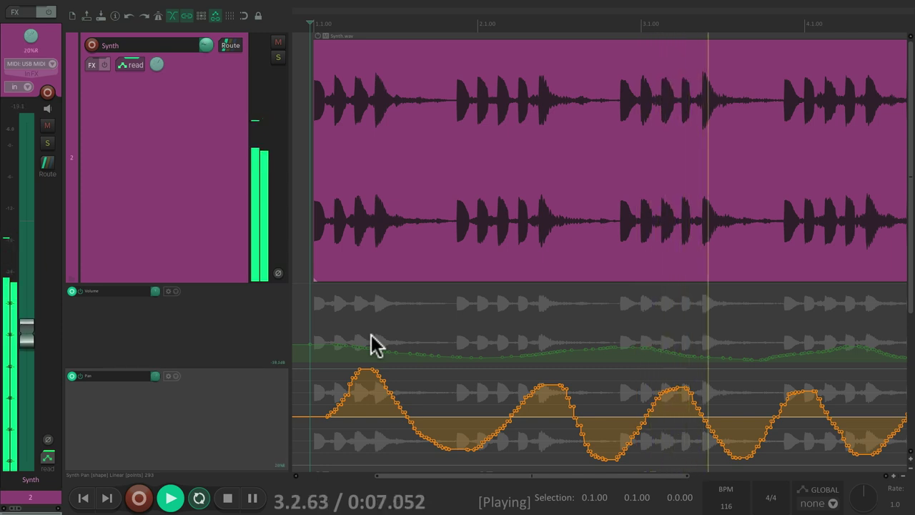
key("space")
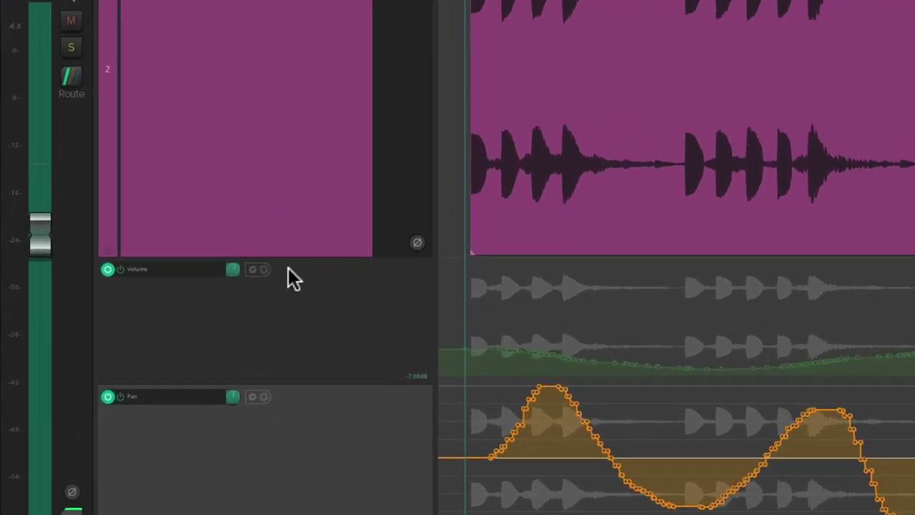
Step: Hide the Synth track's volume and pan envelopes, and play the opening bars with both still active
left_click(264, 269)
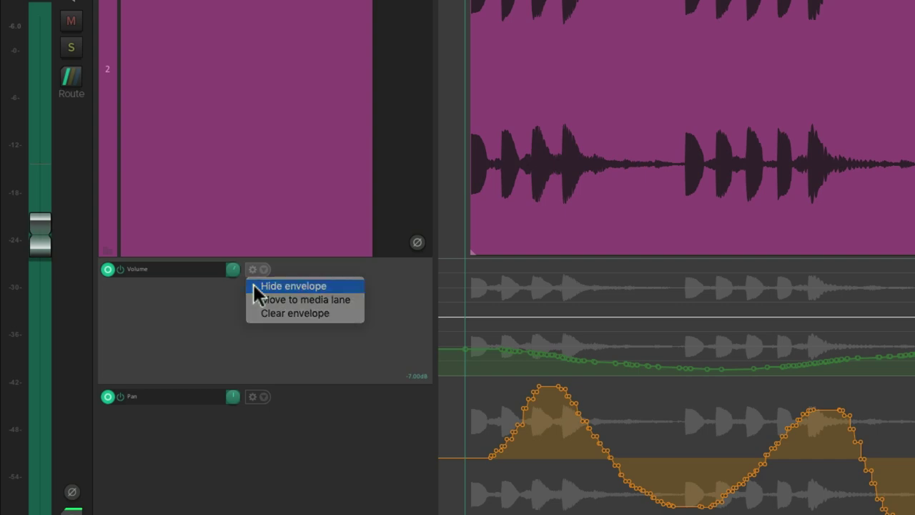
left_click(257, 284)
left_click(263, 270)
left_click(254, 284)
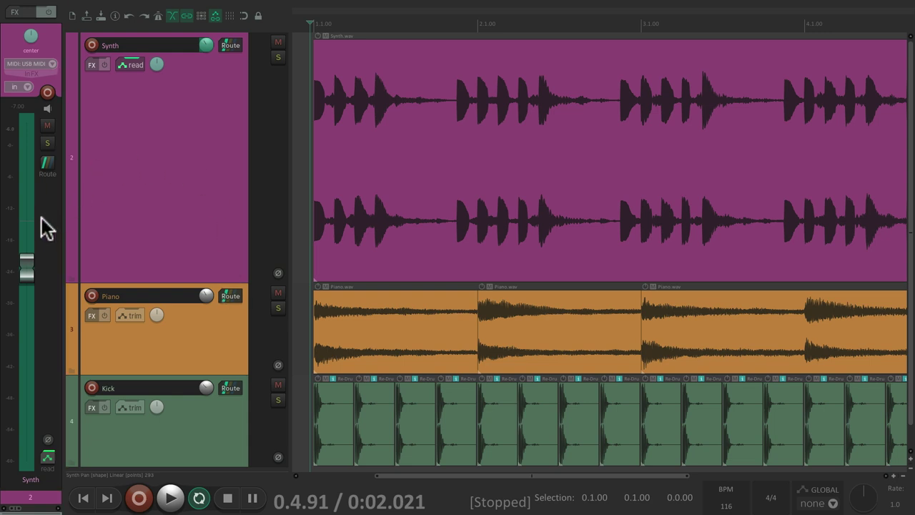
key("space")
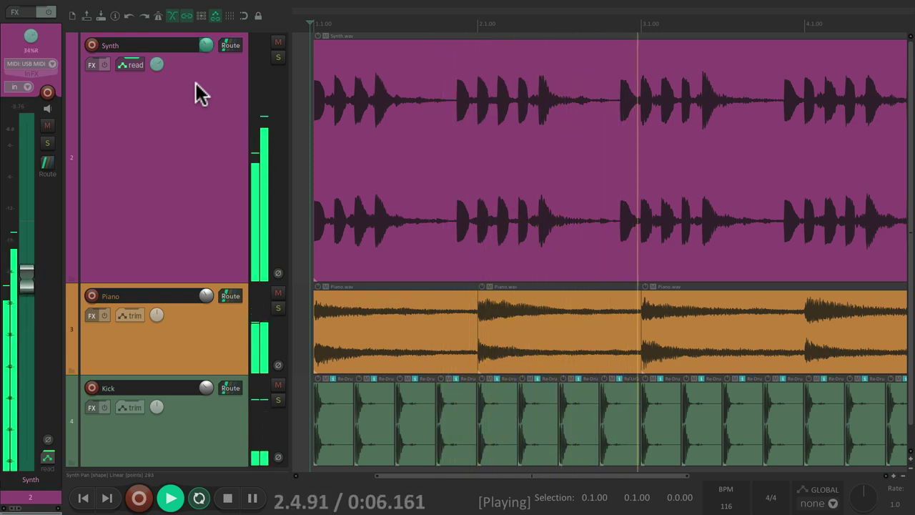
key("space")
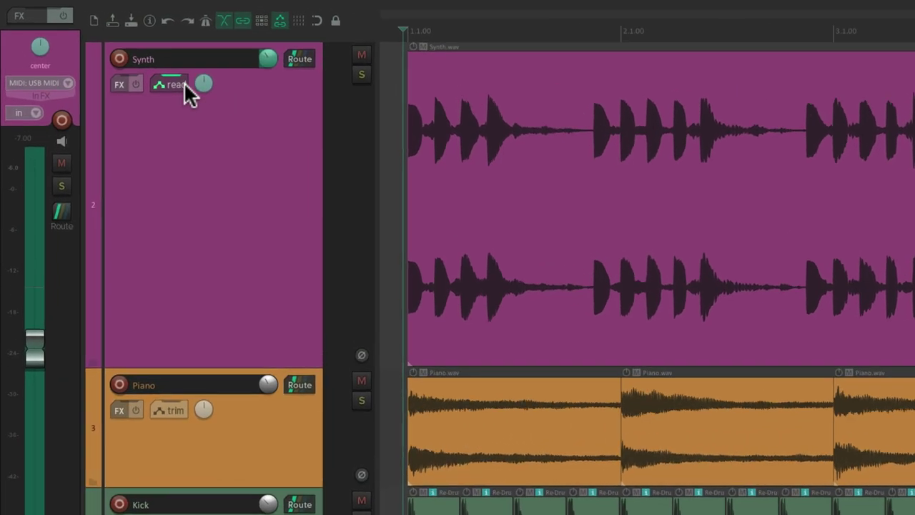
Step: Disarm the Synth track's volume and pan envelopes in its envelope window, and close the window
left_click(122, 64)
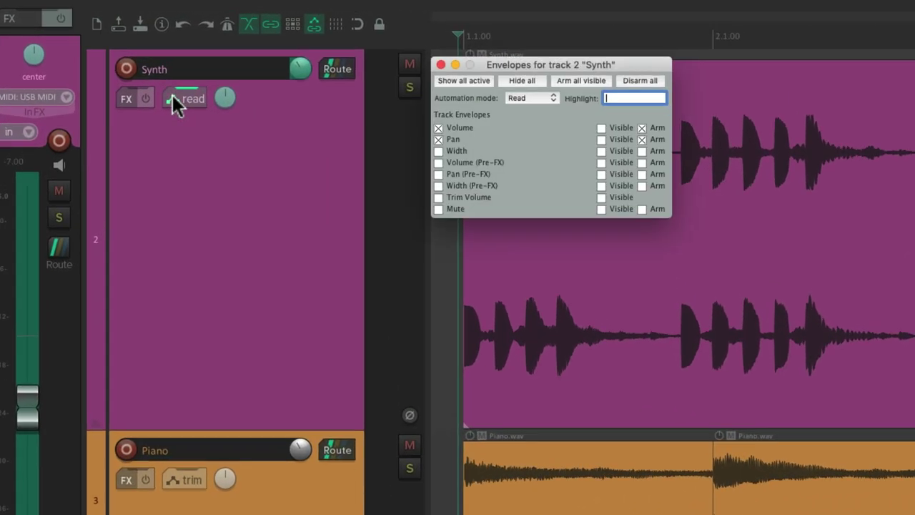
left_click(530, 151)
left_click(528, 163)
left_click(528, 151)
left_click(341, 76)
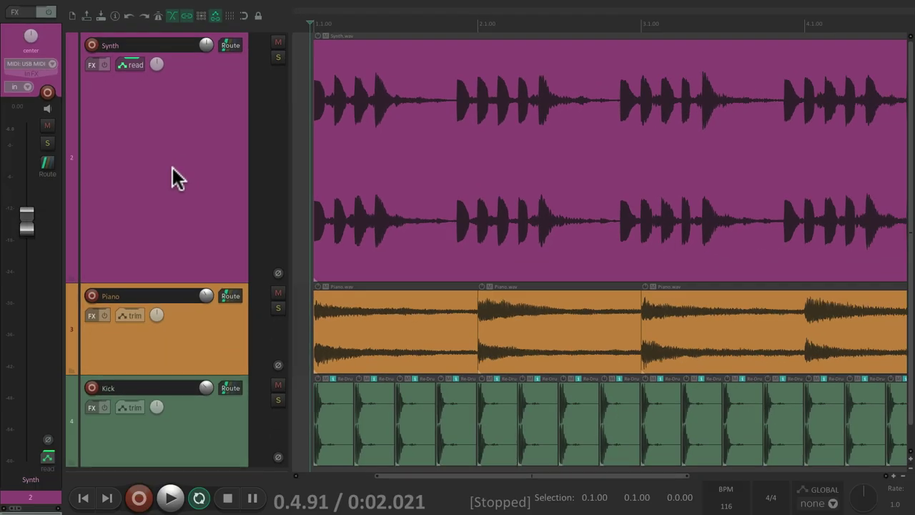
Step: Select the Synth track, toggle its volume and pan envelopes into view, and hide both again
left_click(111, 297)
key("v")
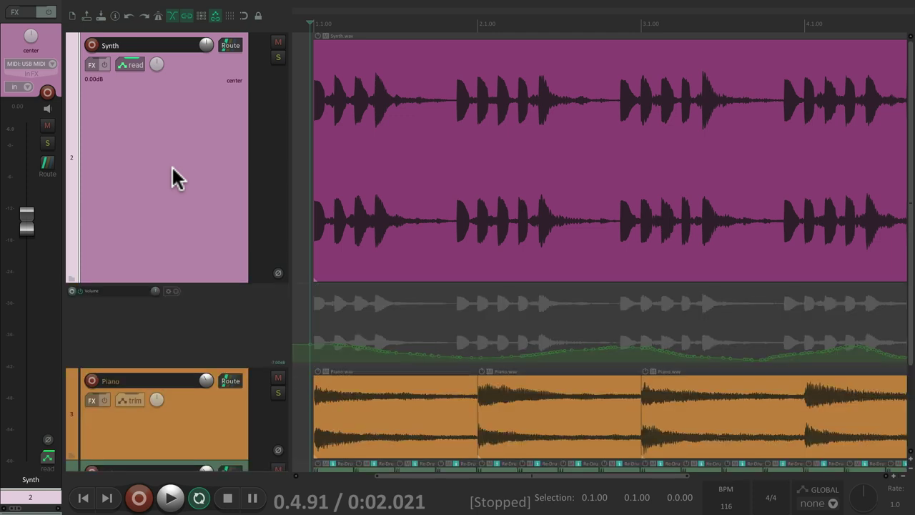
key("p")
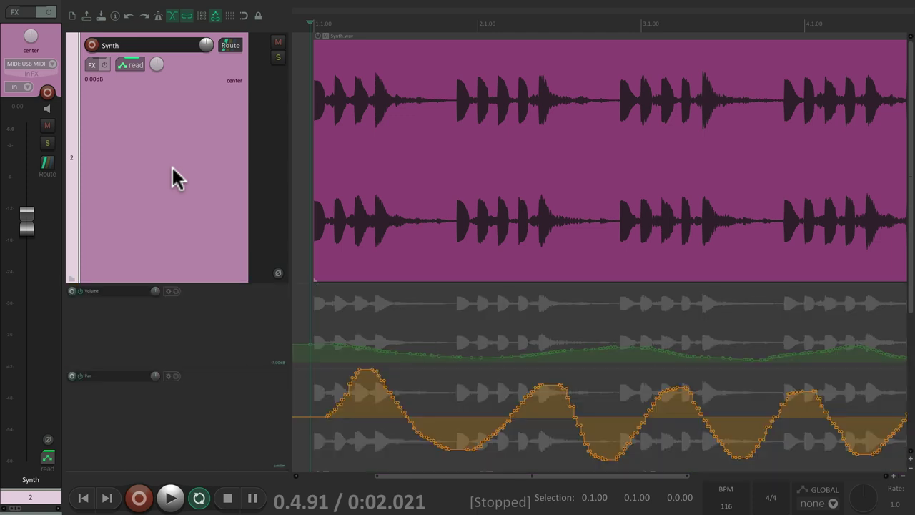
key("p")
key("v")
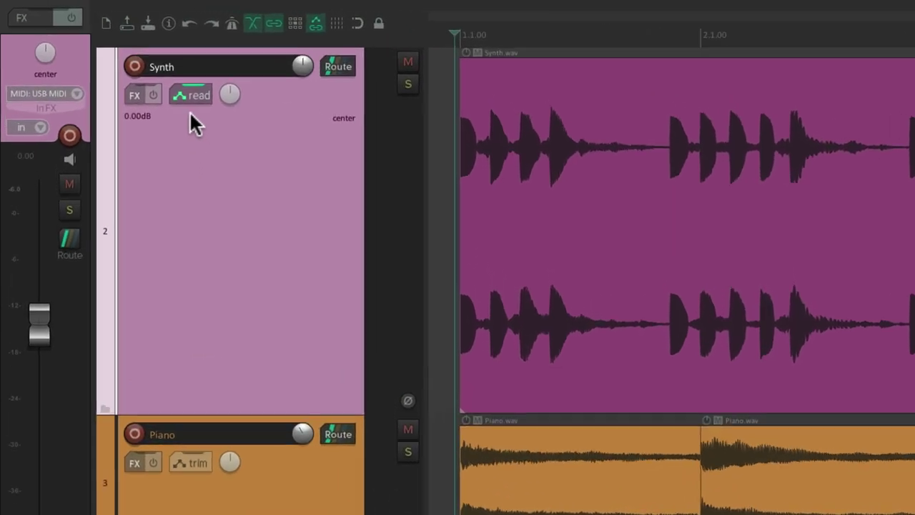
Step: Show all active track envelopes on the Synth track, and reopen its list of envelope and automation options
left_click(183, 97)
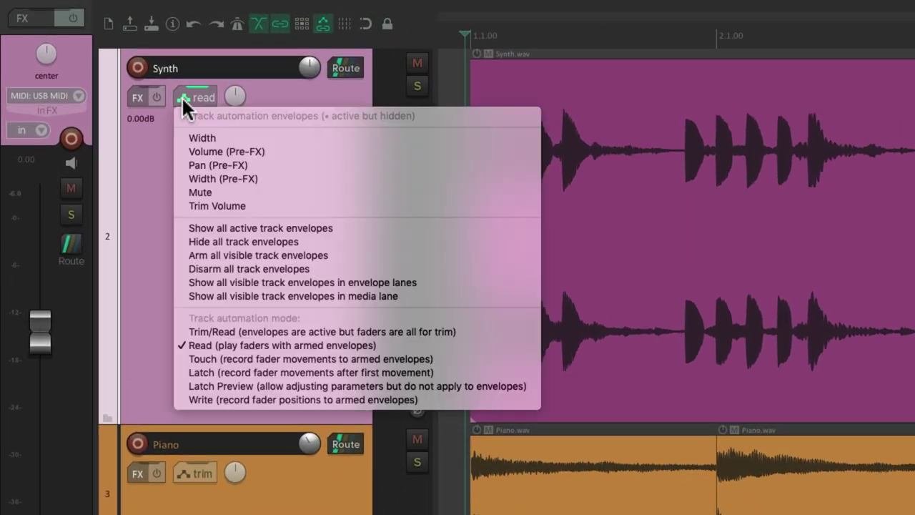
left_click(180, 225)
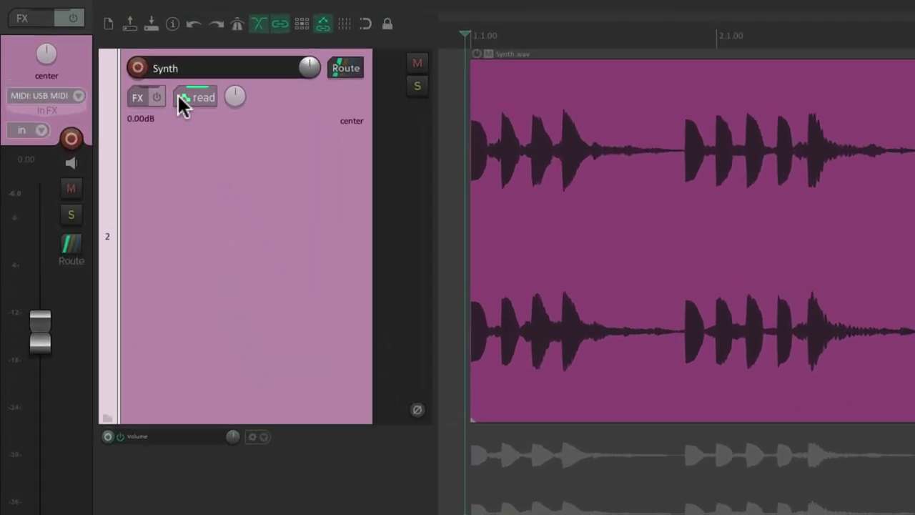
left_click(180, 97)
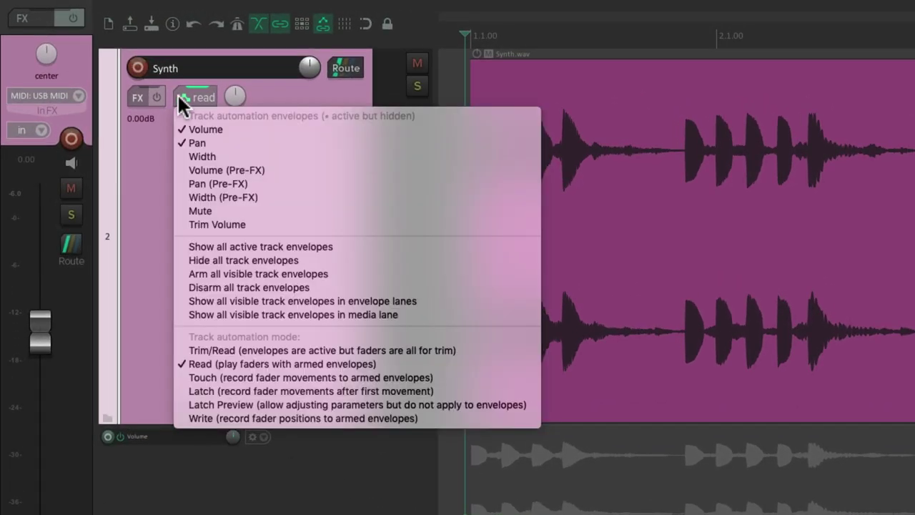
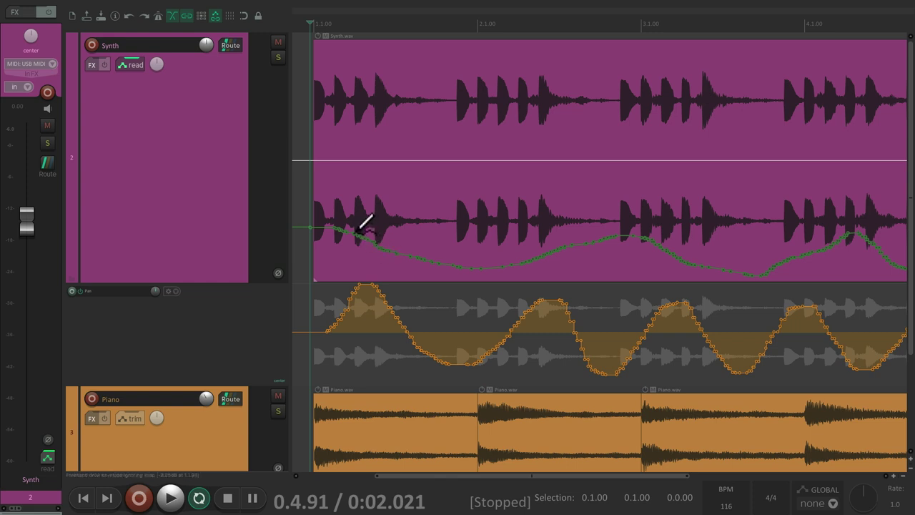
Step: Redraw the volume envelope freehand over the Synth item, sloping down from early bar 1 to early bar 2
mouse_move(359, 228)
left_mouse_down()
mouse_move(378, 242)
mouse_move(517, 249)
left_mouse_up()
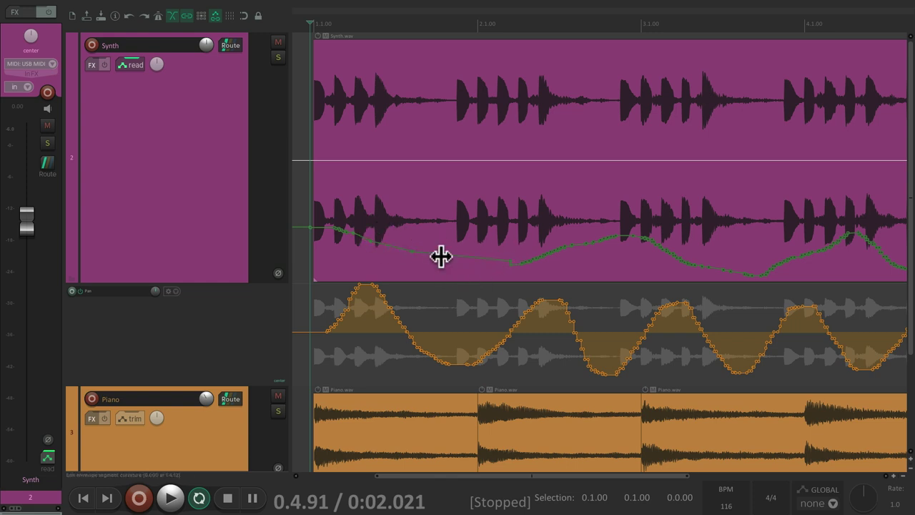
mouse_move(425, 245)
left_mouse_down()
mouse_move(466, 249)
mouse_move(450, 198)
mouse_move(445, 266)
mouse_move(450, 209)
mouse_move(445, 249)
left_mouse_up()
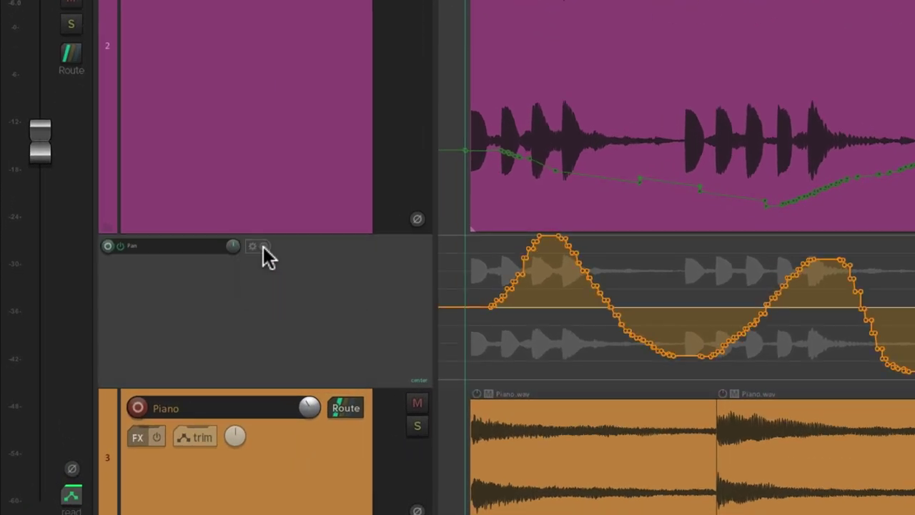
Step: Move the Synth track's pan envelope to the media lane and redraw freehand its first fall and rise into bar 2
left_click(176, 291)
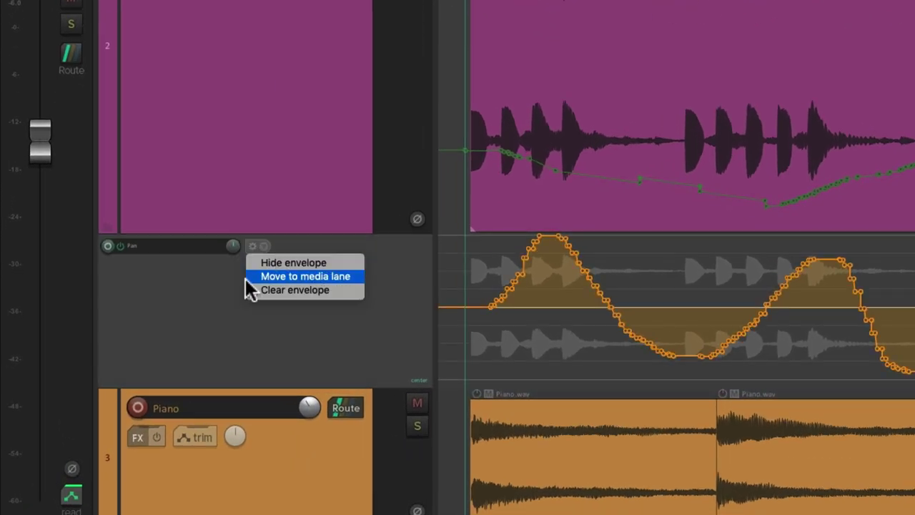
left_click(247, 278)
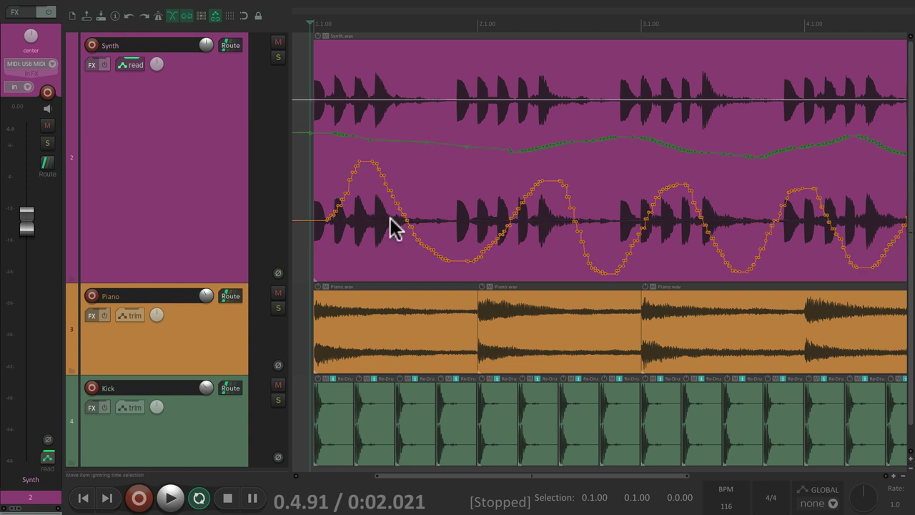
mouse_move(381, 166)
left_mouse_down()
mouse_move(401, 178)
mouse_move(436, 245)
mouse_move(495, 244)
left_mouse_up()
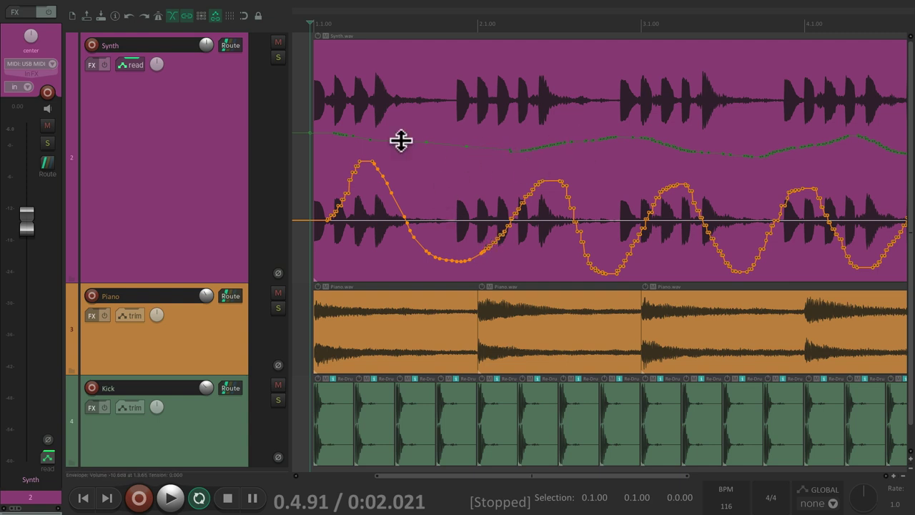
Step: Show the Synth track's volume and pan envelopes in their own lanes again, and undo the last change
right_click(327, 131)
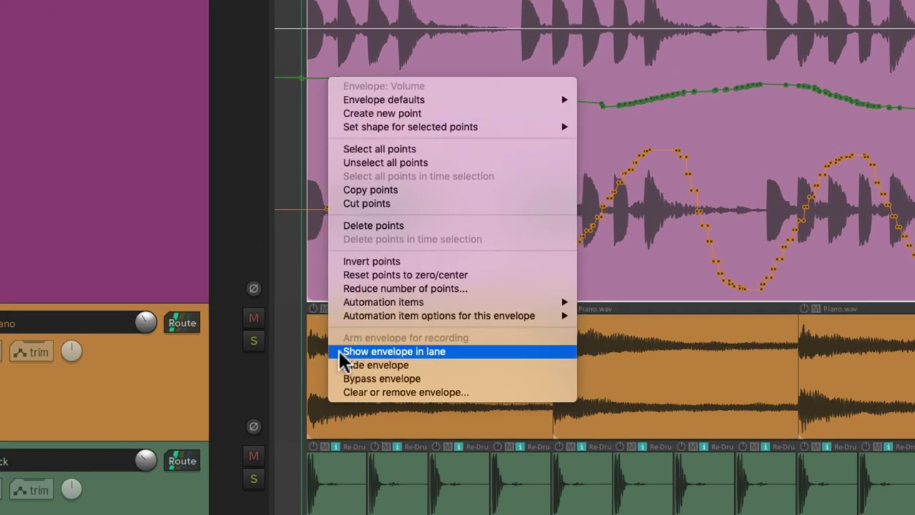
left_click(339, 352)
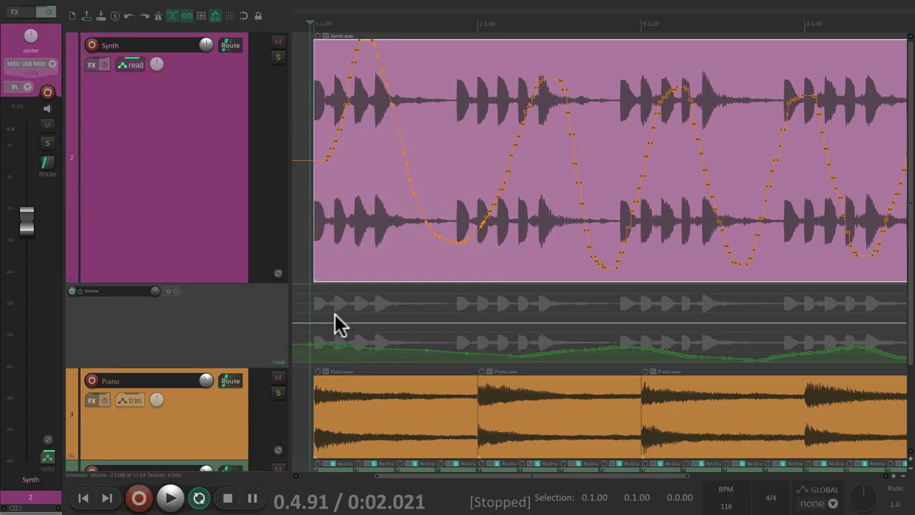
right_click(319, 160)
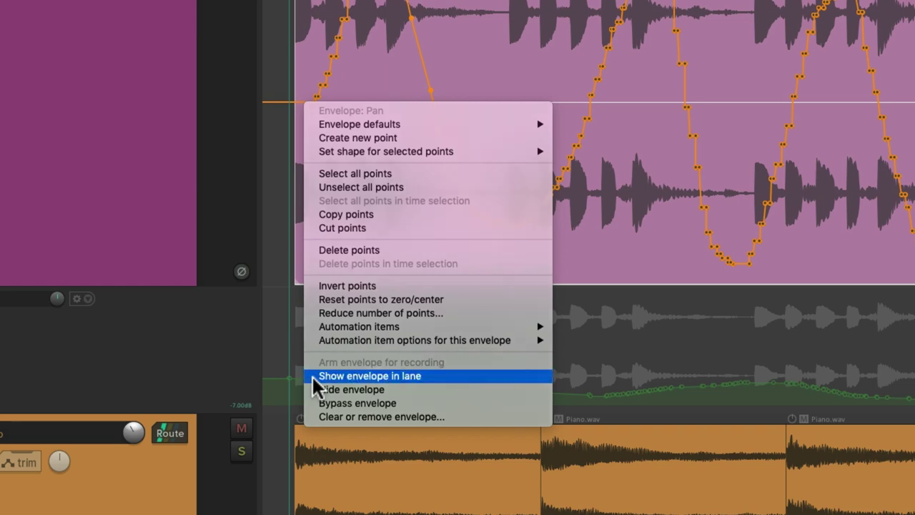
left_click(313, 377)
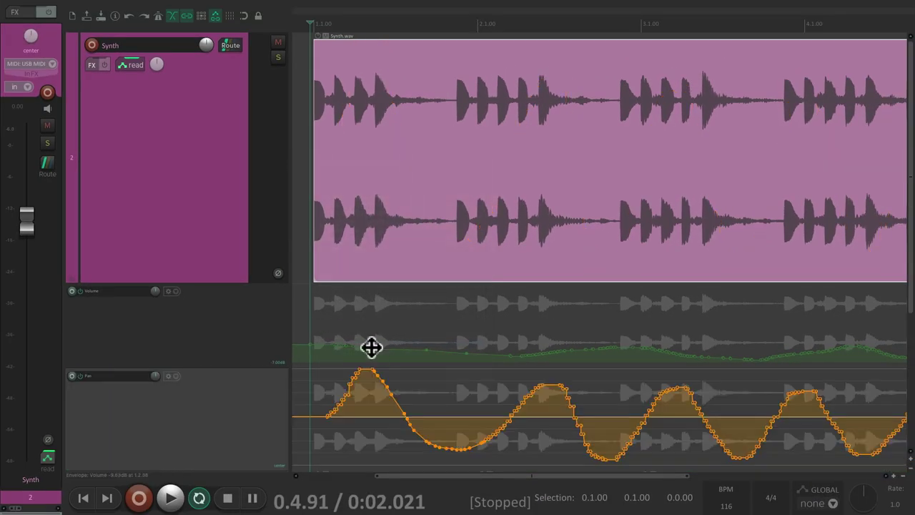
key("ctrl+z")
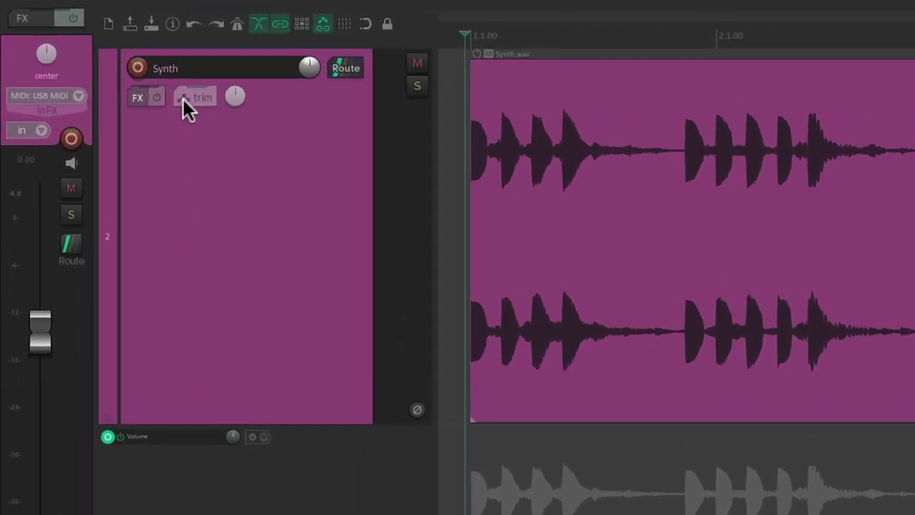
Step: Set the Synth track's automation mode to Touch and record a volume fader dip during playback from late bar 2 into bar 3
left_click(121, 65)
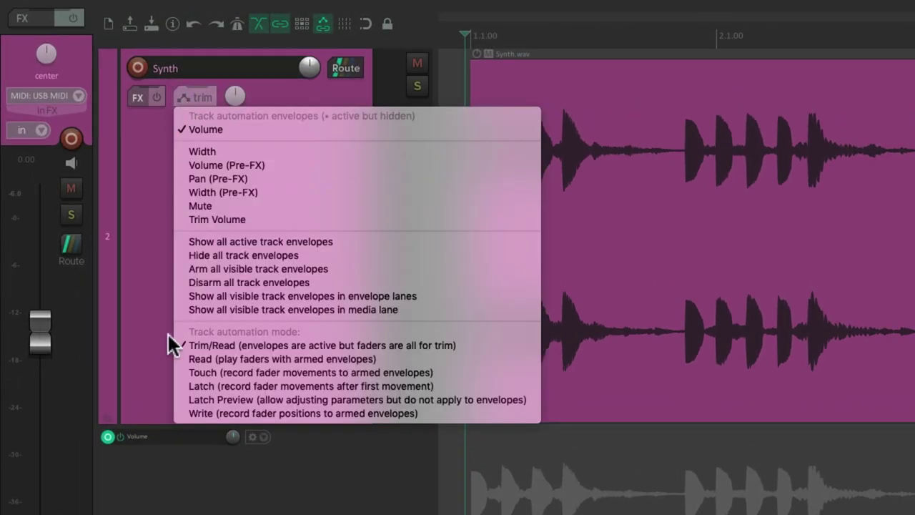
left_click(179, 373)
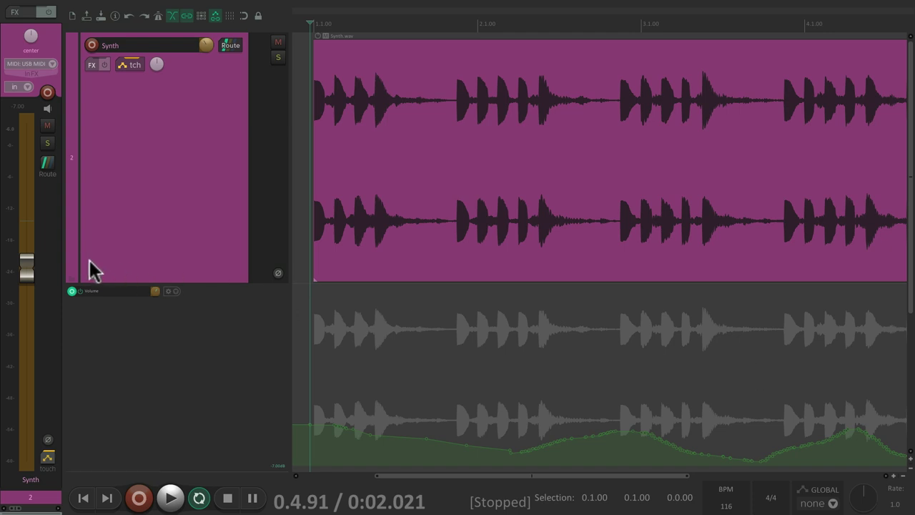
key("space")
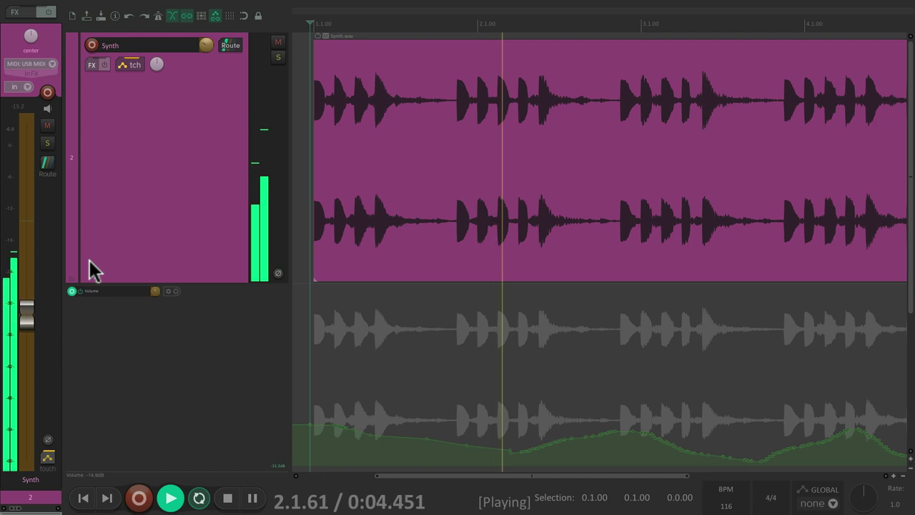
left_click_drag(26, 293, 28, 344)
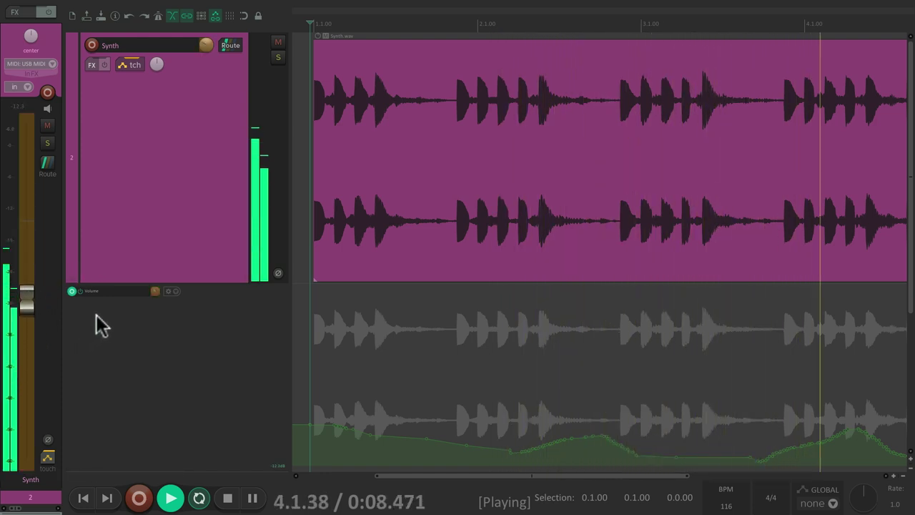
key("space")
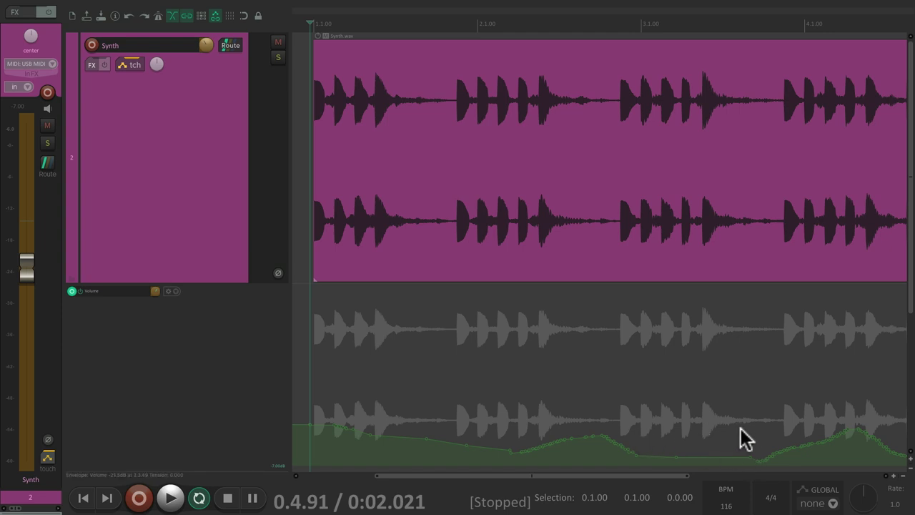
Step: Undo the volume fader move recorded in Touch mode
left_click_drag(744, 438, 743, 437)
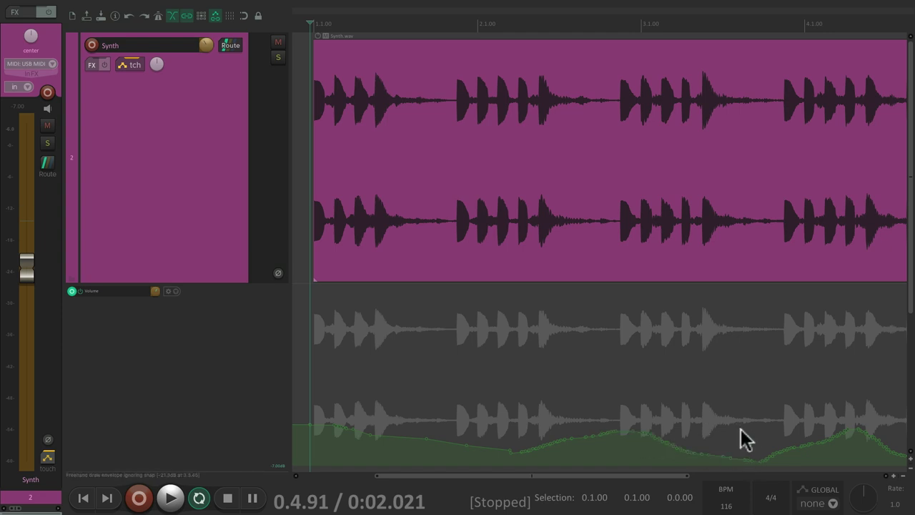
key("ctrl+z")
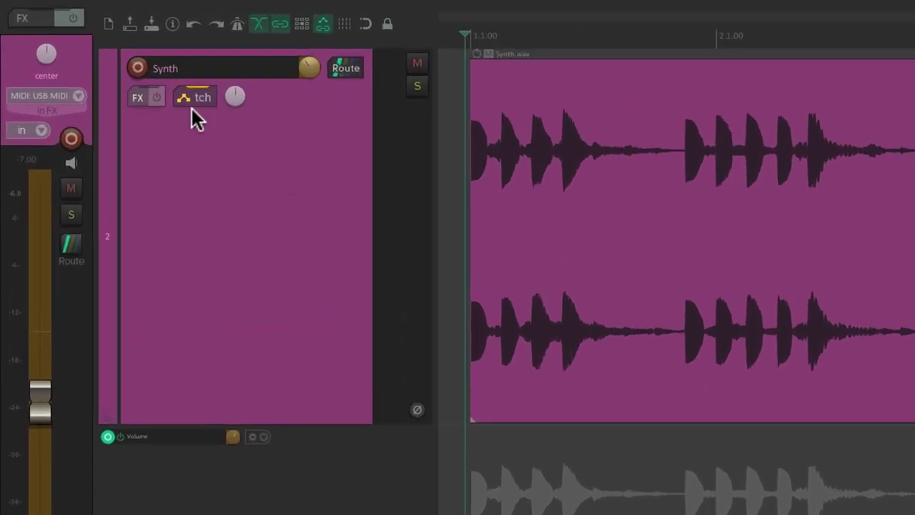
Step: Set the Synth track's automation mode to Latch and record a volume fader drop in late bar 2, letting playback run on past bar 4
left_click(123, 65)
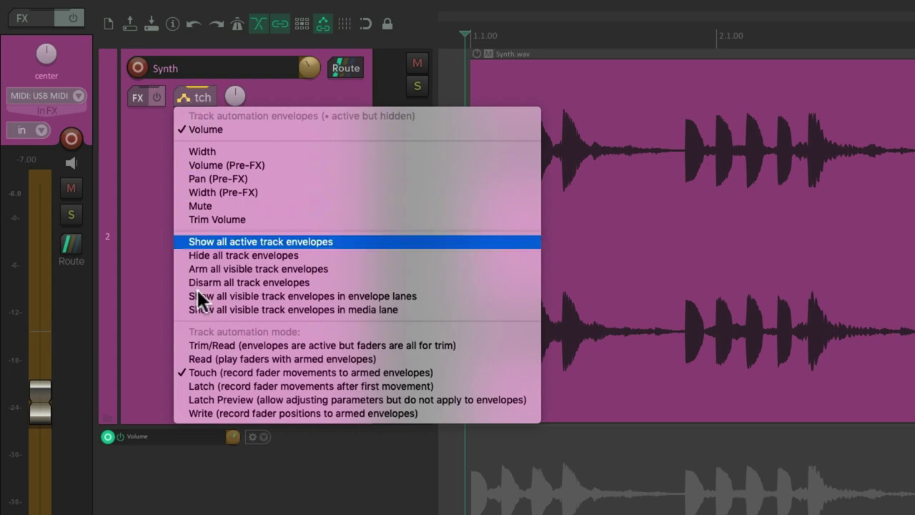
left_click(188, 387)
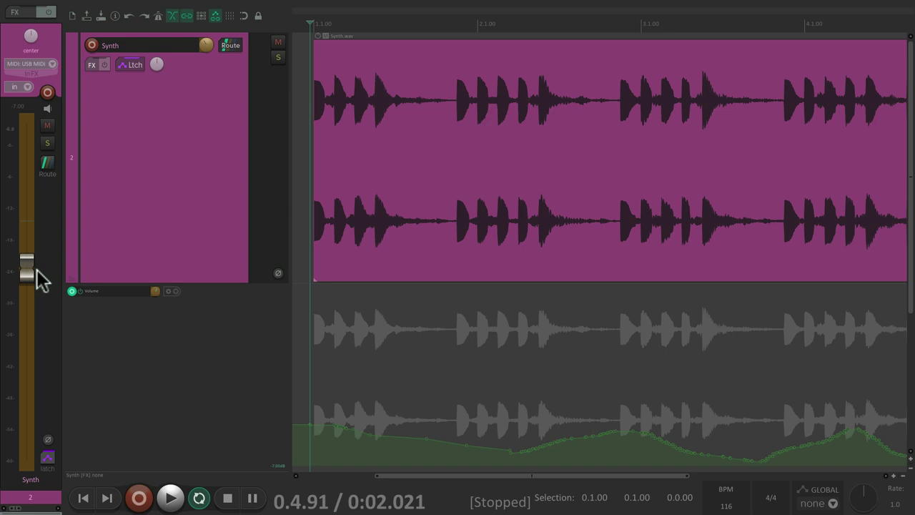
key("space")
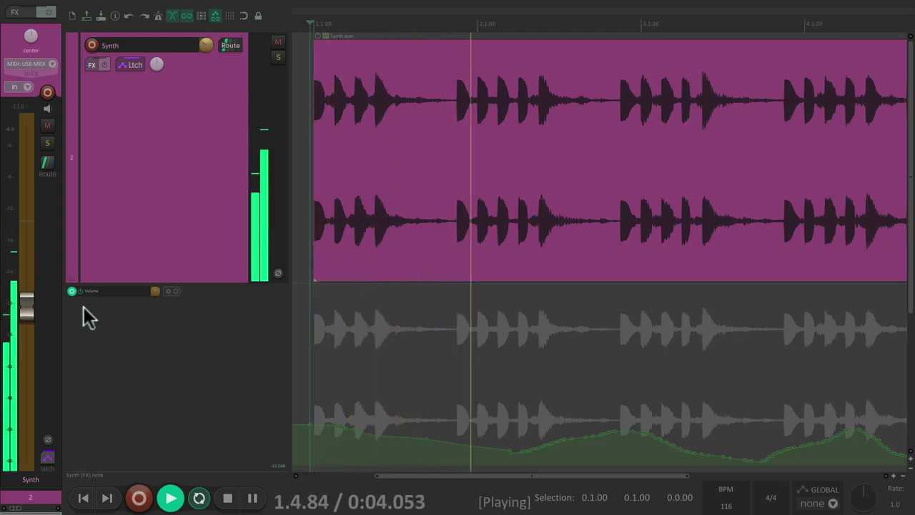
left_click_drag(35, 292, 29, 326)
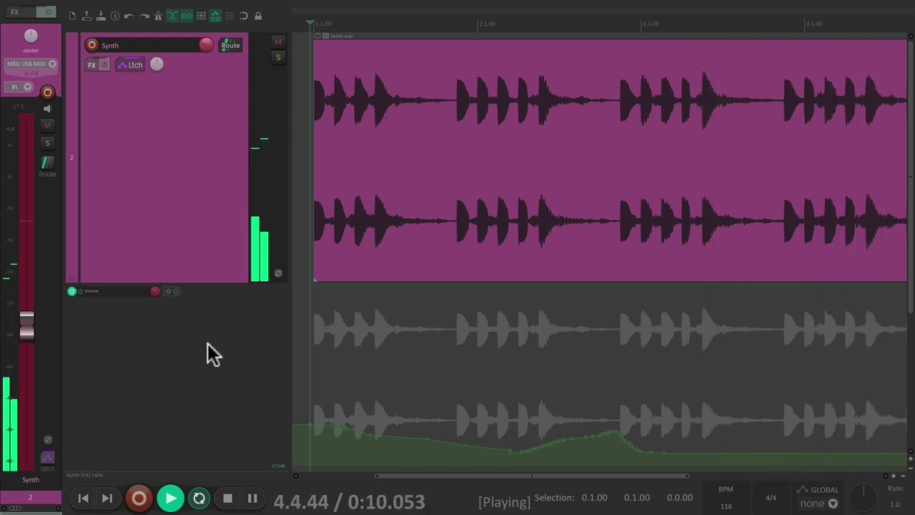
key("space")
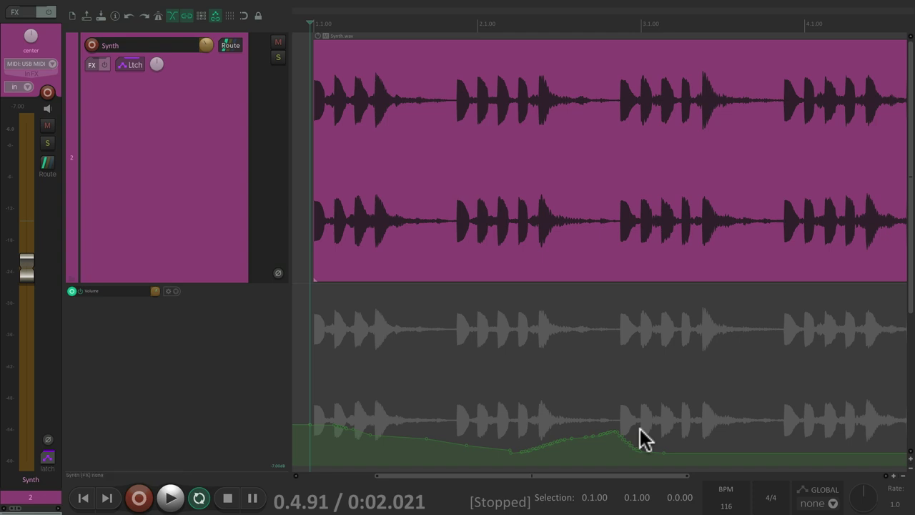
Step: Undo and redo the Latch volume recording to compare the envelope before and after it
key("ctrl+z")
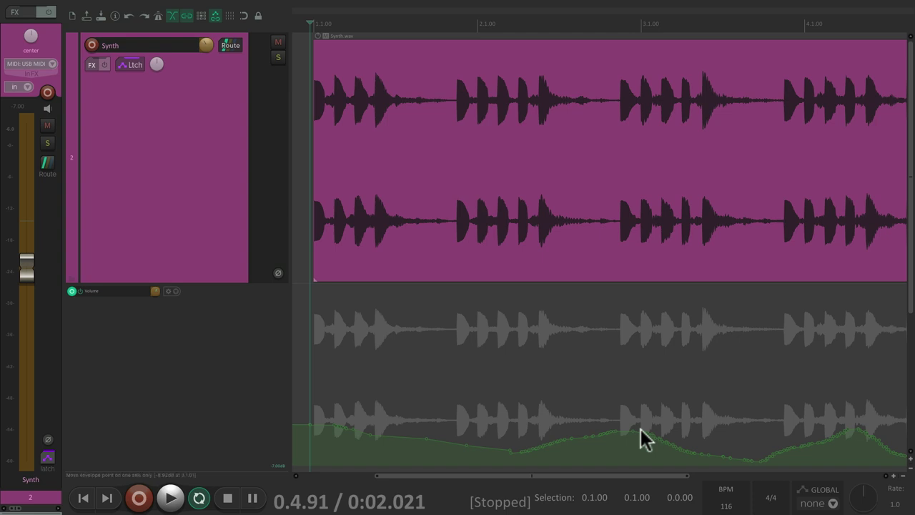
key("ctrl+shift+z")
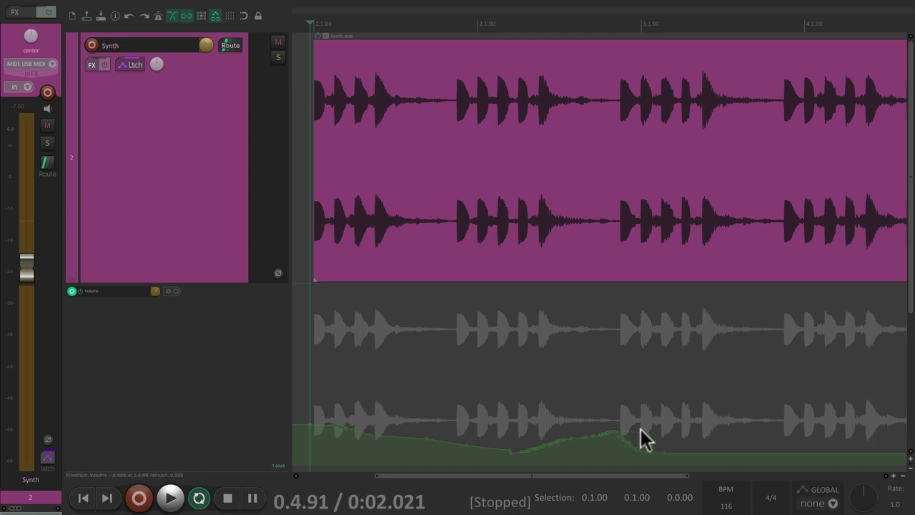